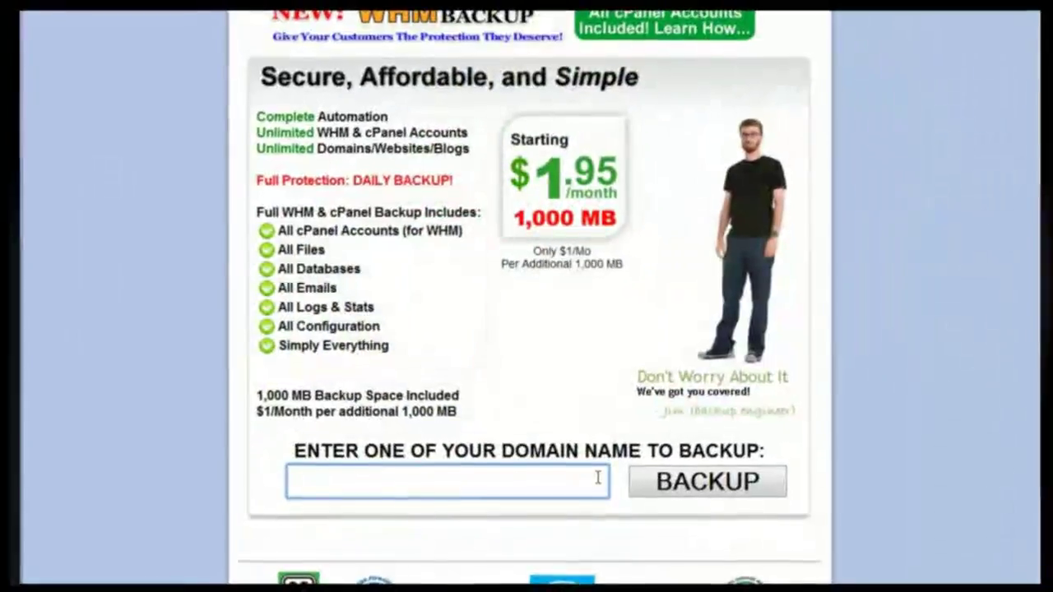
# Let the SITEAUTOBACKUP.COM sponsor advert play until the cPanel X home page appears
pyautogui.write('SITEAUTOB')
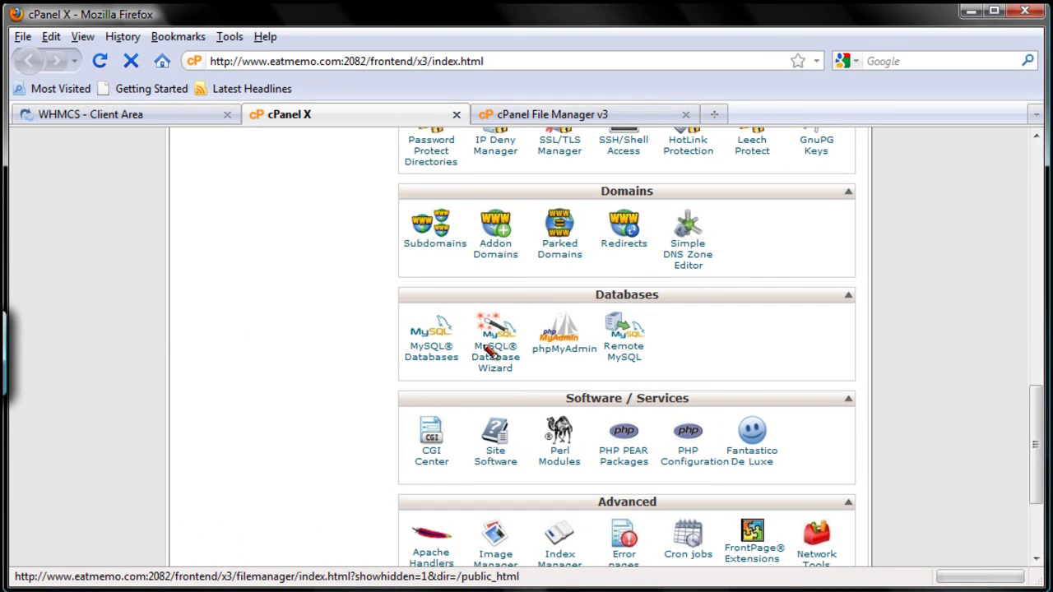
# Start the MySQL Database Wizard and enter whmcs as the new database name
pyautogui.moveTo(514, 292)
pyautogui.mouseDown()
pyautogui.moveTo(535, 362)
pyautogui.moveTo(514, 292)
pyautogui.mouseUp()
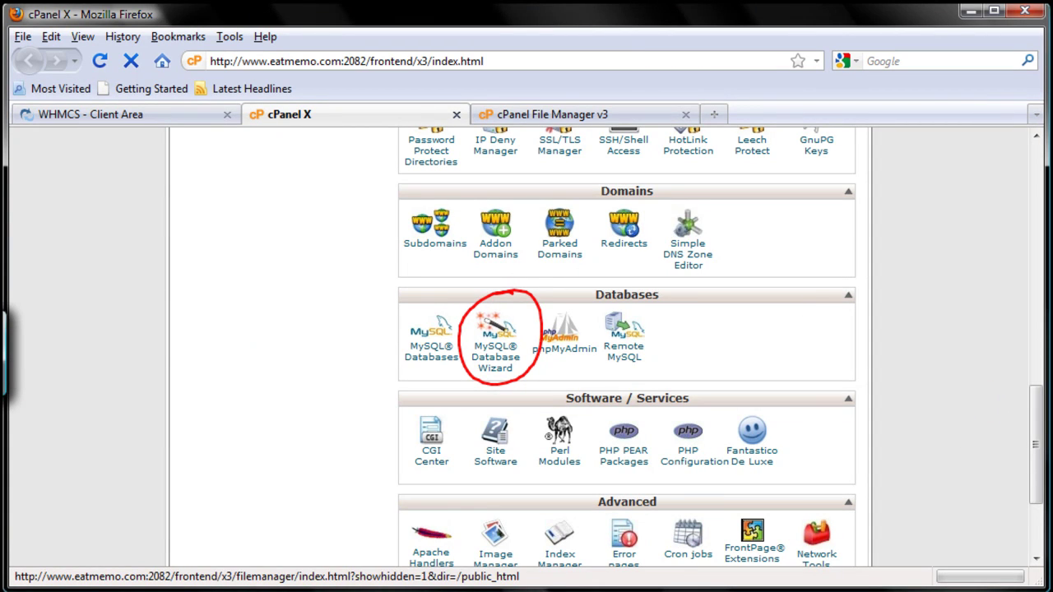
pyautogui.click(495, 352)
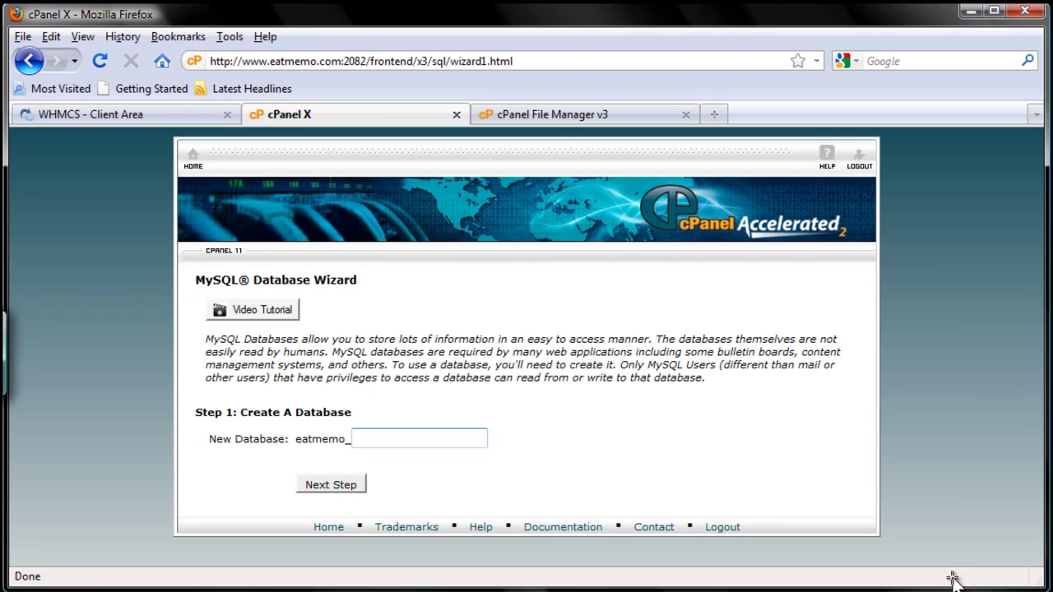
pyautogui.write('whmcs')
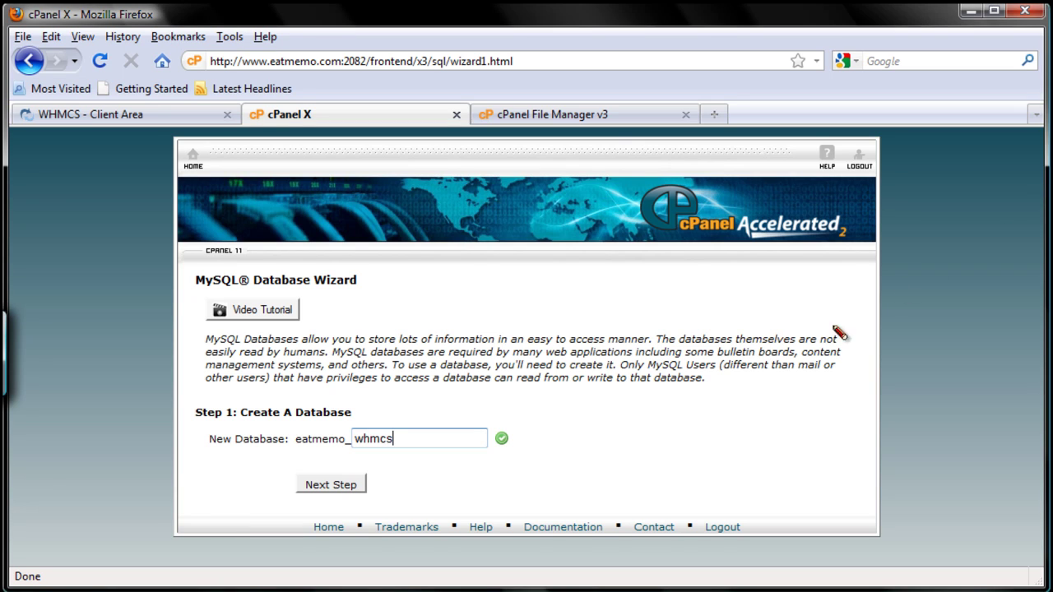
pyautogui.moveTo(406, 420)
pyautogui.mouseDown()
pyautogui.moveTo(283, 436)
pyautogui.moveTo(411, 411)
pyautogui.moveTo(370, 401)
pyautogui.mouseUp()
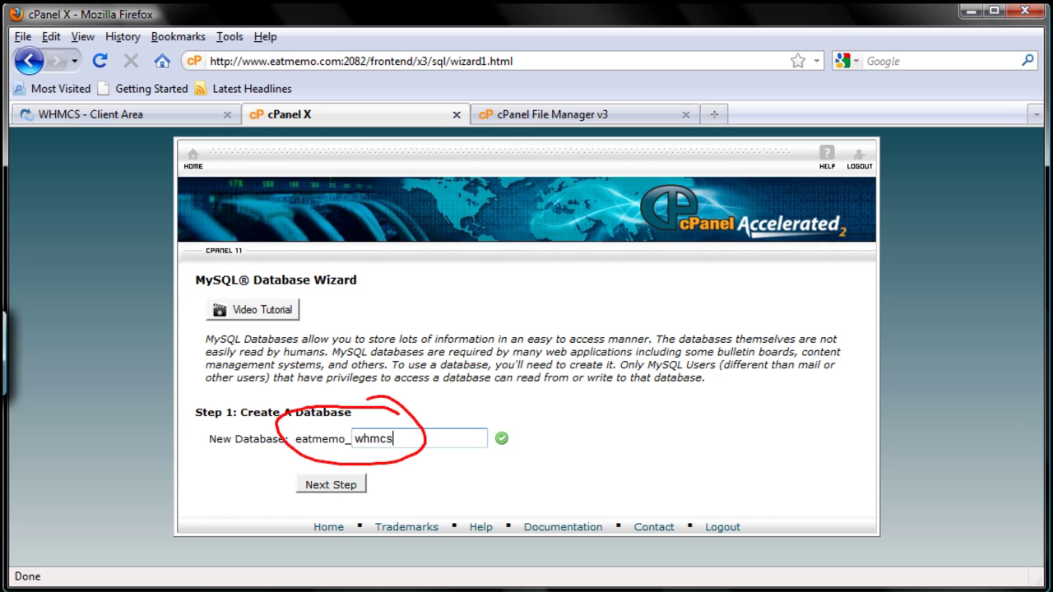
# Submit the eatmemo_whmcs database and enter whmcs as the new database username
pyautogui.click(348, 492)
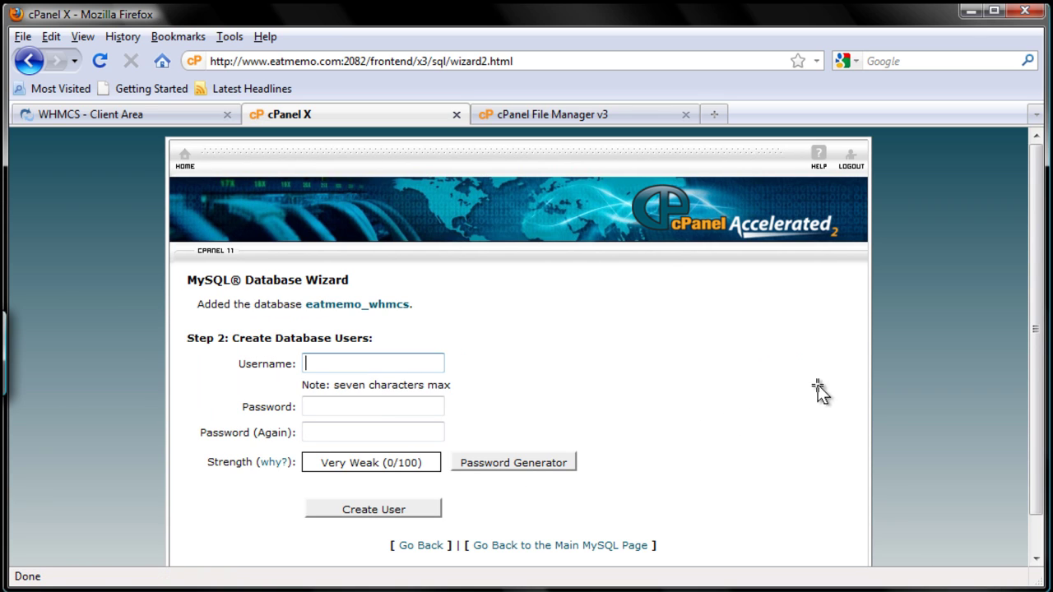
pyautogui.write('whmcs')
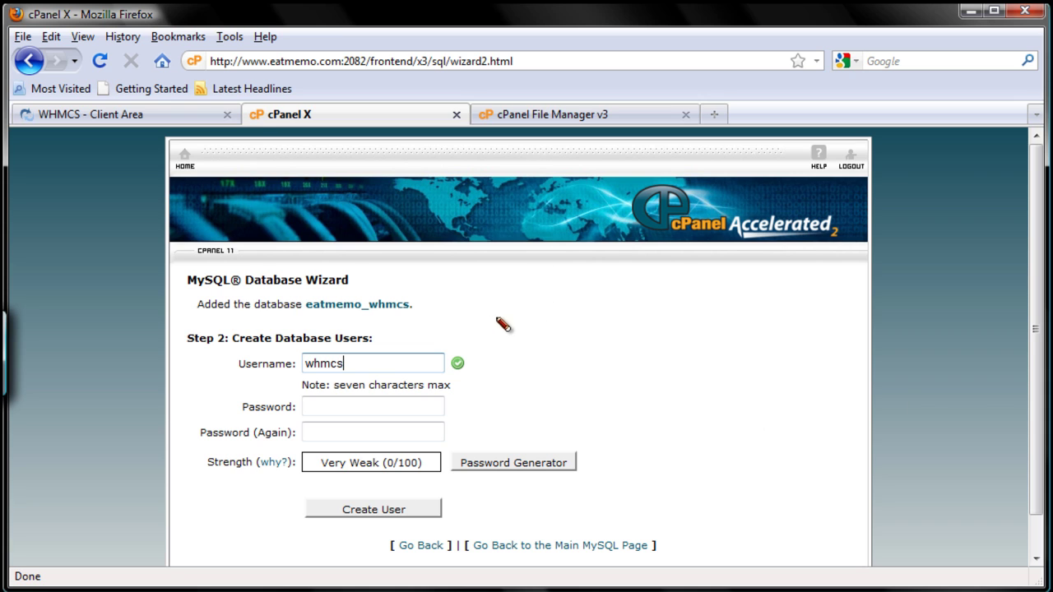
pyautogui.moveTo(498, 327)
pyautogui.mouseDown()
pyautogui.moveTo(518, 354)
pyautogui.moveTo(564, 325)
pyautogui.moveTo(711, 333)
pyautogui.moveTo(716, 349)
pyautogui.moveTo(743, 333)
pyautogui.moveTo(815, 331)
pyautogui.moveTo(817, 340)
pyautogui.moveTo(858, 322)
pyautogui.moveTo(875, 353)
pyautogui.moveTo(884, 339)
pyautogui.moveTo(903, 345)
pyautogui.mouseUp()
pyautogui.moveTo(943, 307); pyautogui.dragTo(913, 344)
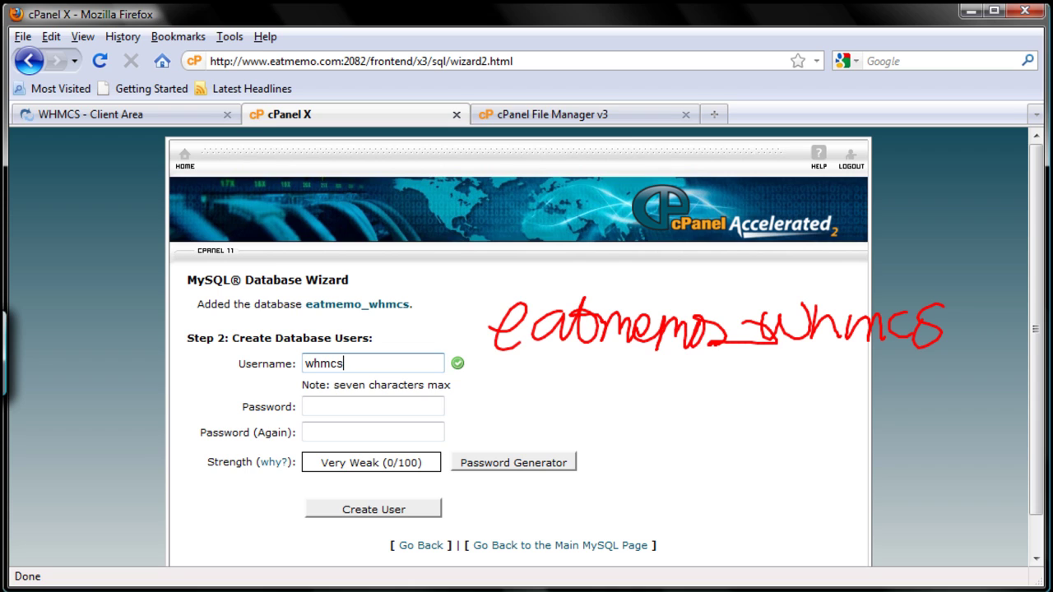
pyautogui.press('Escape')
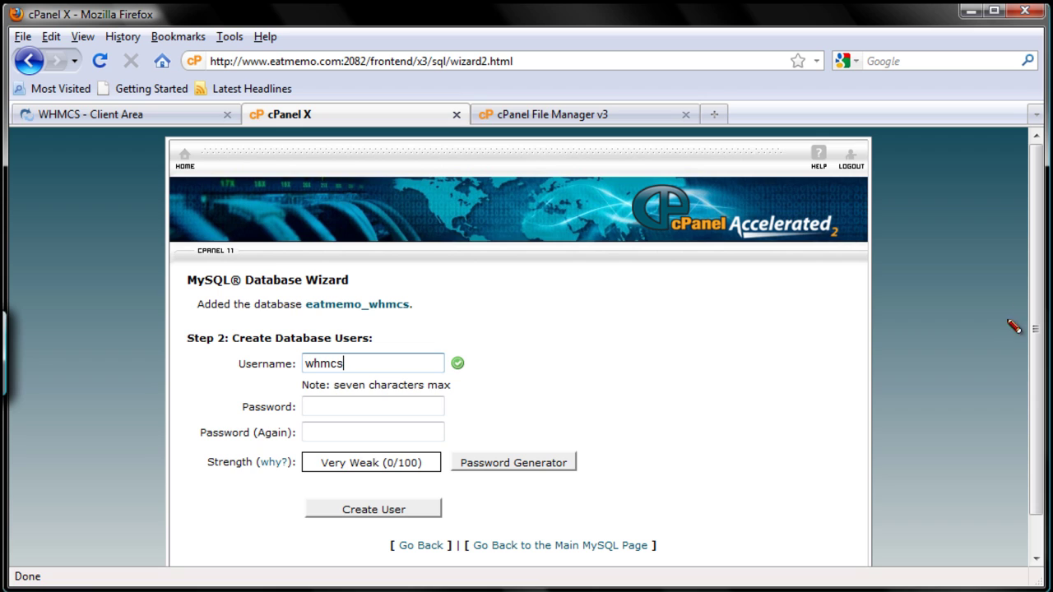
pyautogui.moveTo(1035, 324); pyautogui.dragTo(1039, 391)
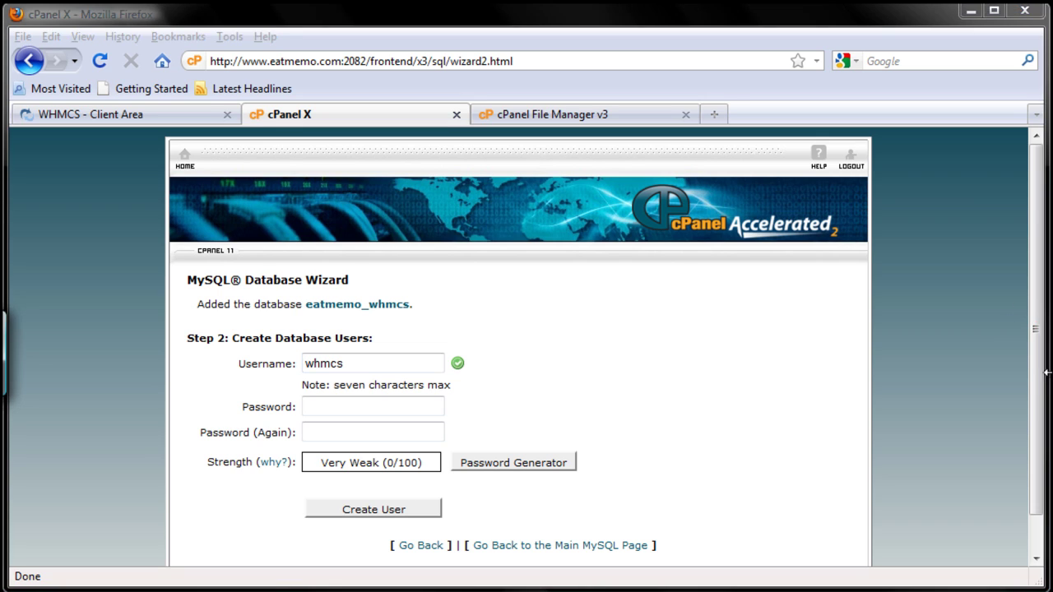
# Begin filling the Password and Password (Again) fields for the whmcs user
pyautogui.scroll(-1, 1034, 404)
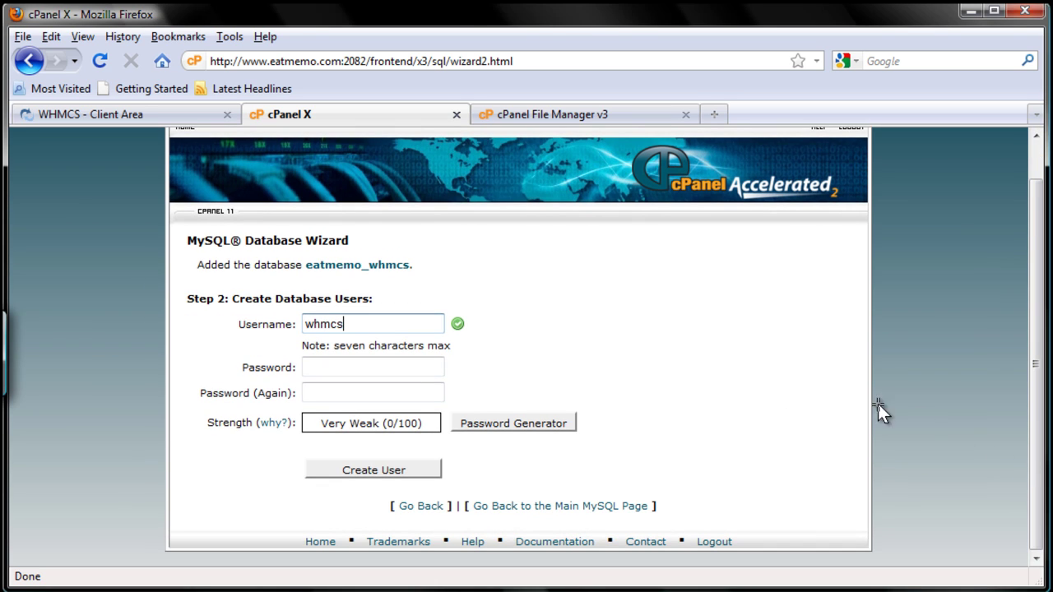
pyautogui.click(413, 367)
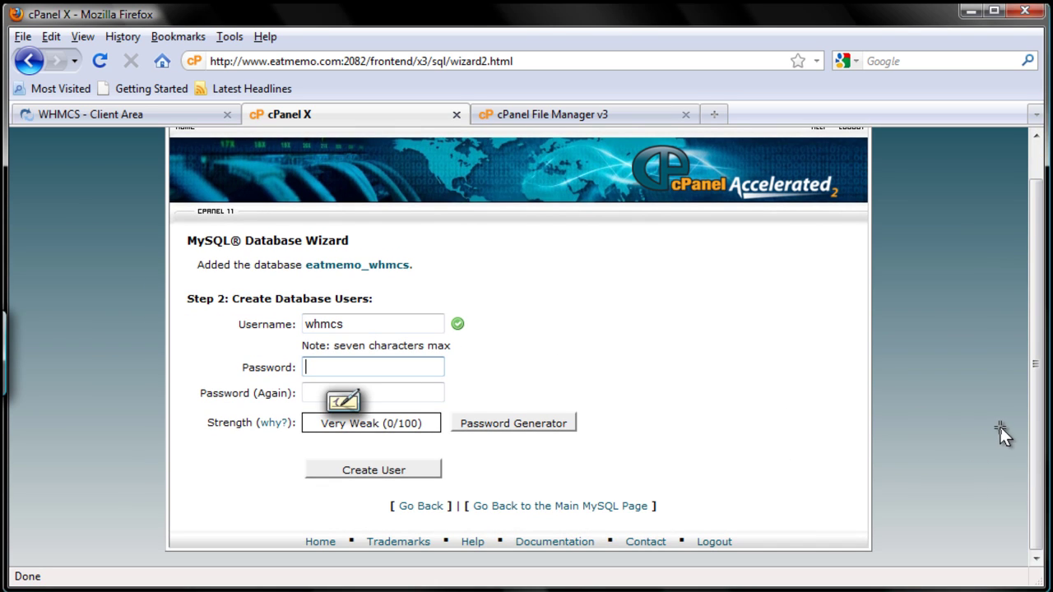
pyautogui.write('p')
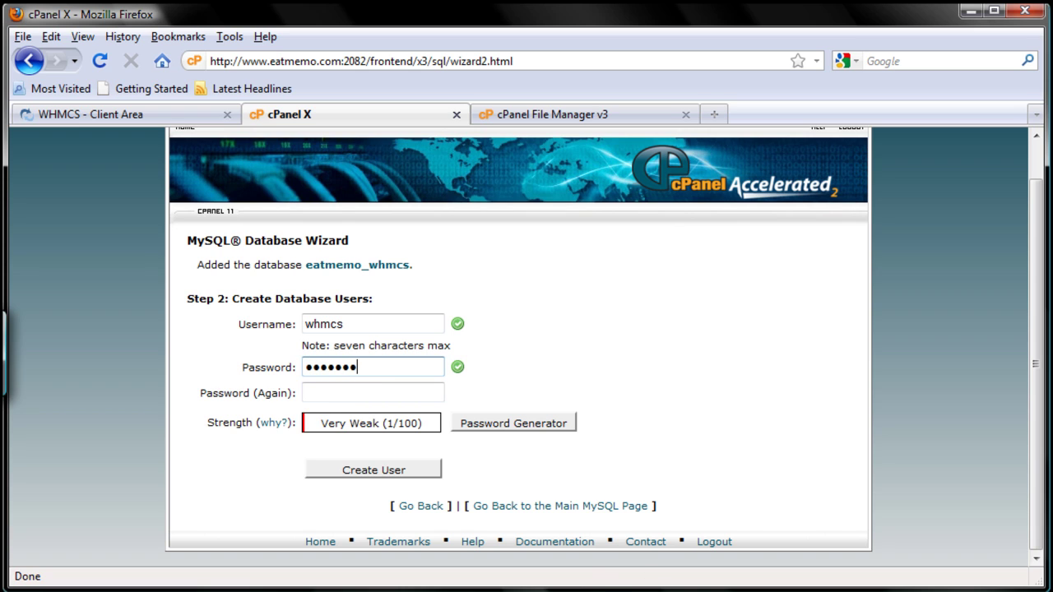
pyautogui.click(373, 393)
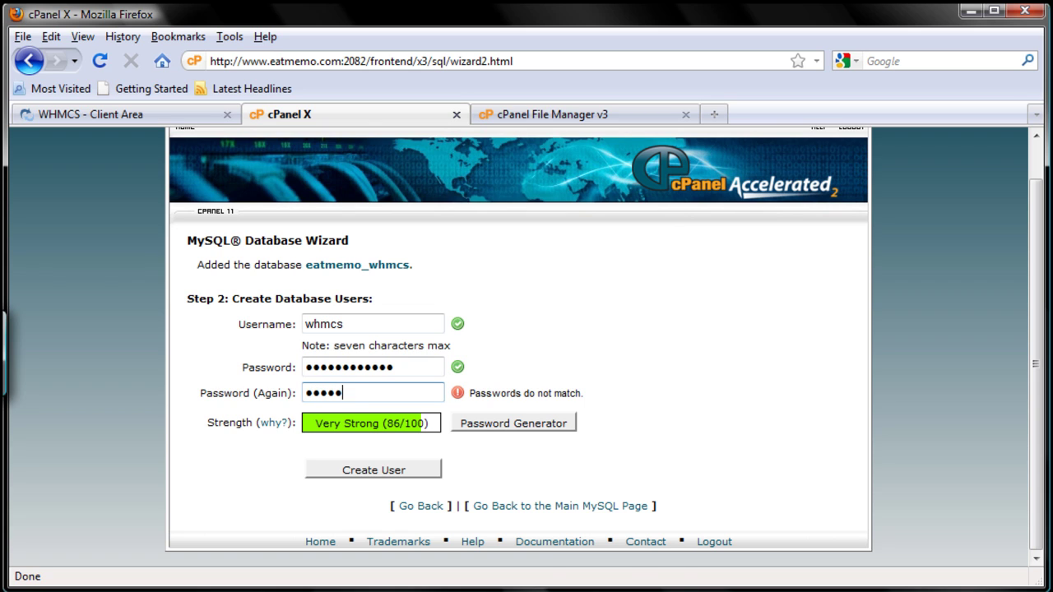
pyautogui.write('pp')
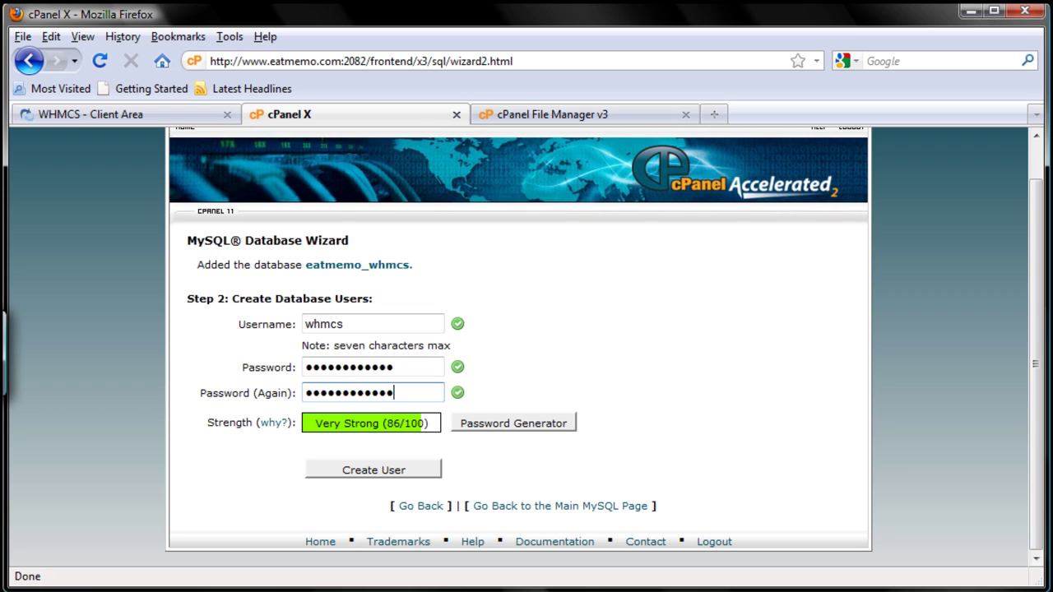
# Generate a Very Strong password, copy it, and apply it to both password fields
pyautogui.click(535, 428)
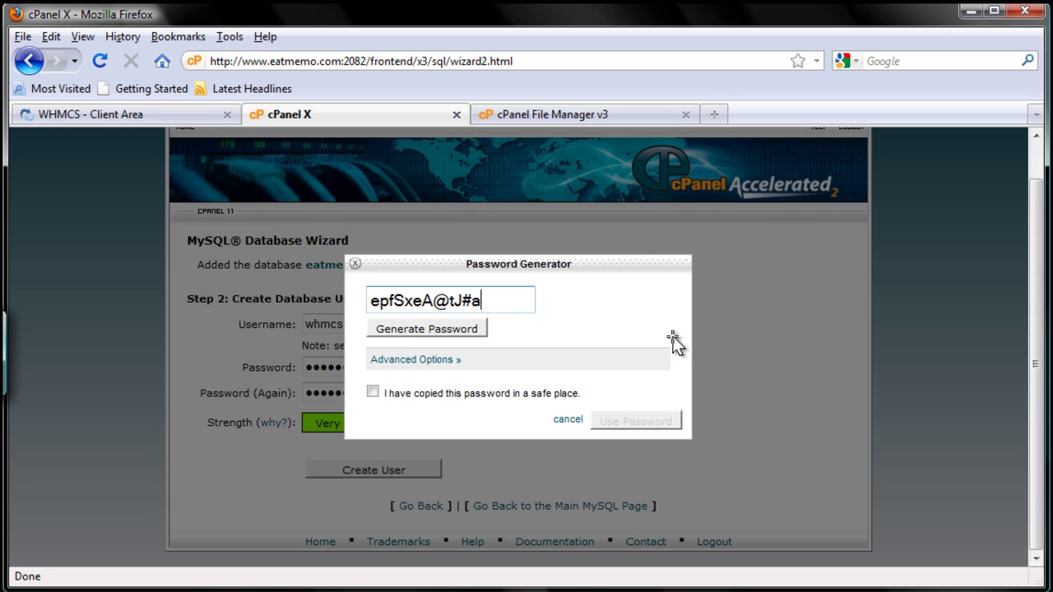
pyautogui.moveTo(489, 297); pyautogui.dragTo(372, 301)
pyautogui.rightClick(383, 305)
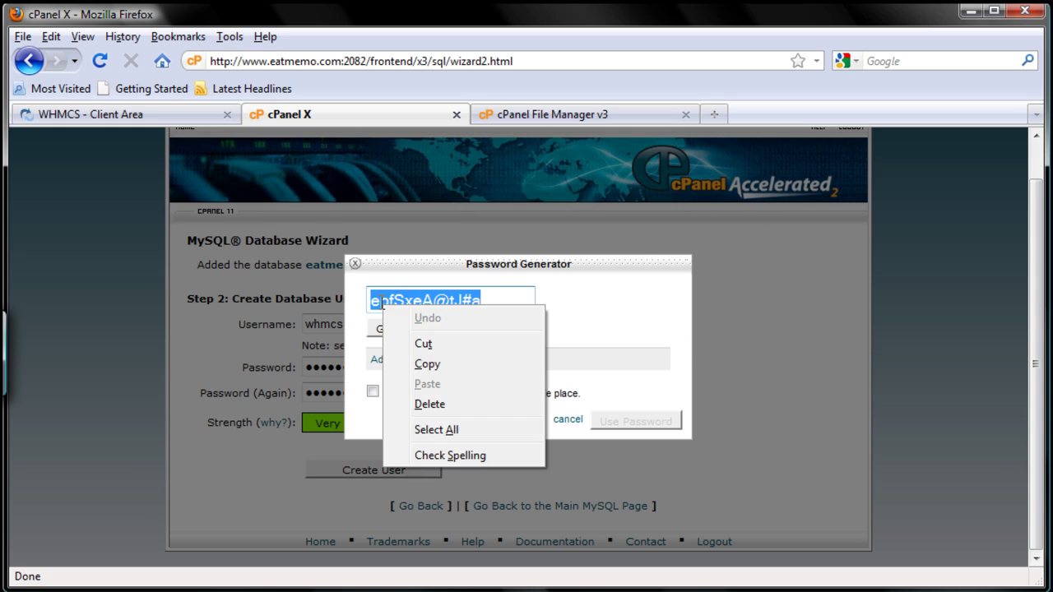
pyautogui.click(430, 363)
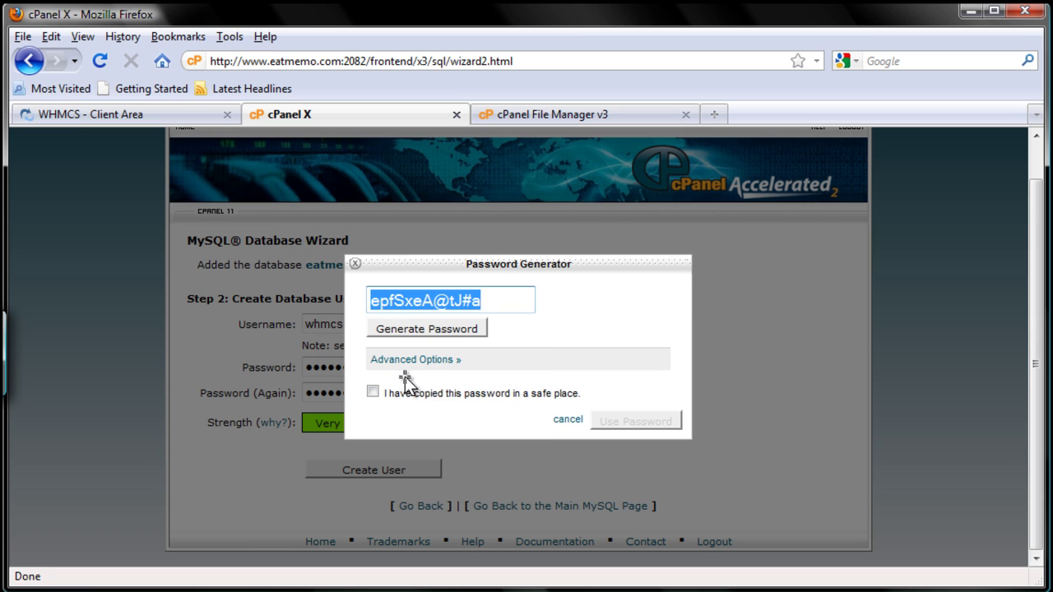
pyautogui.click(373, 392)
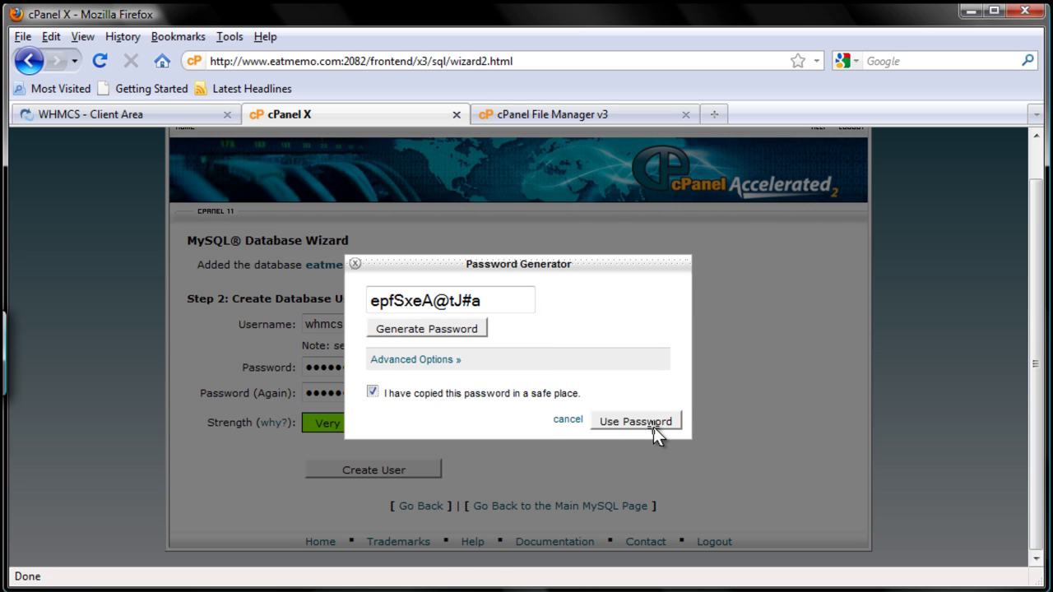
pyautogui.click(653, 425)
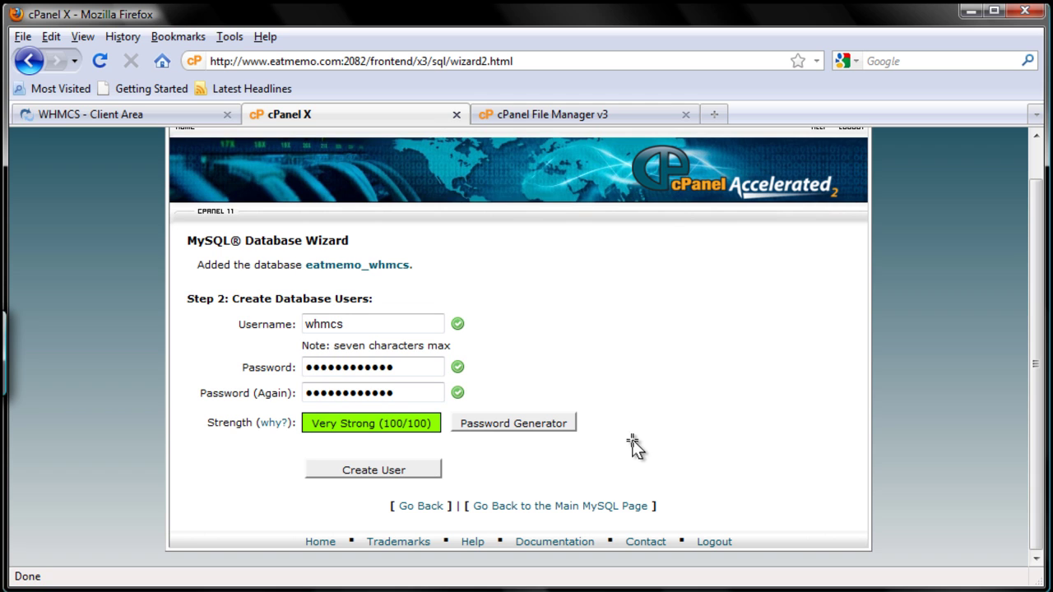
# Create the eatmemo_whmcs user and grant it ALL PRIVILEGES on the eatmemo_whmcs database
pyautogui.click(434, 469)
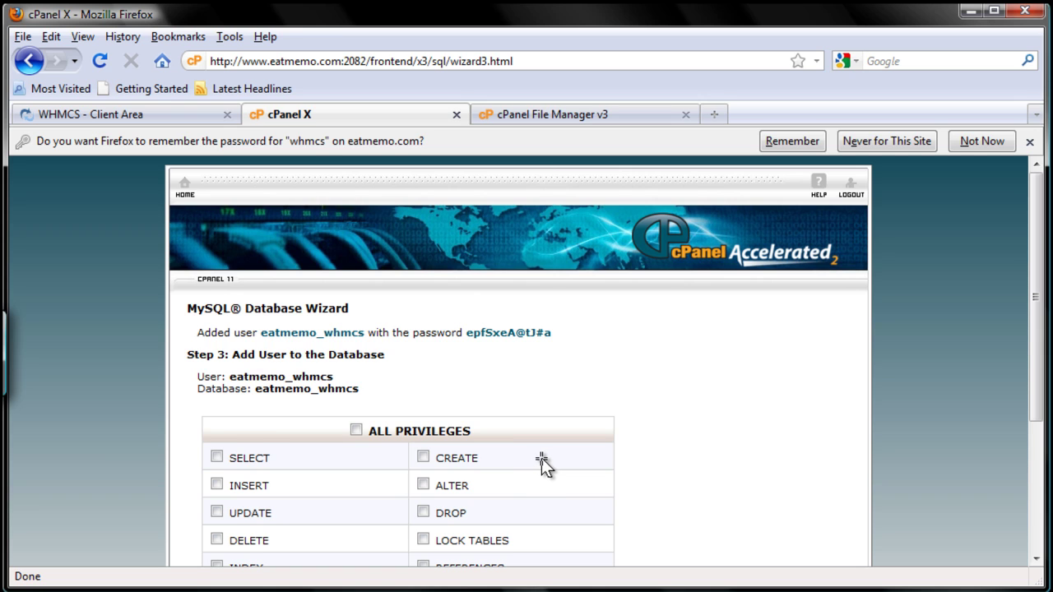
pyautogui.scroll(-5, 543, 465)
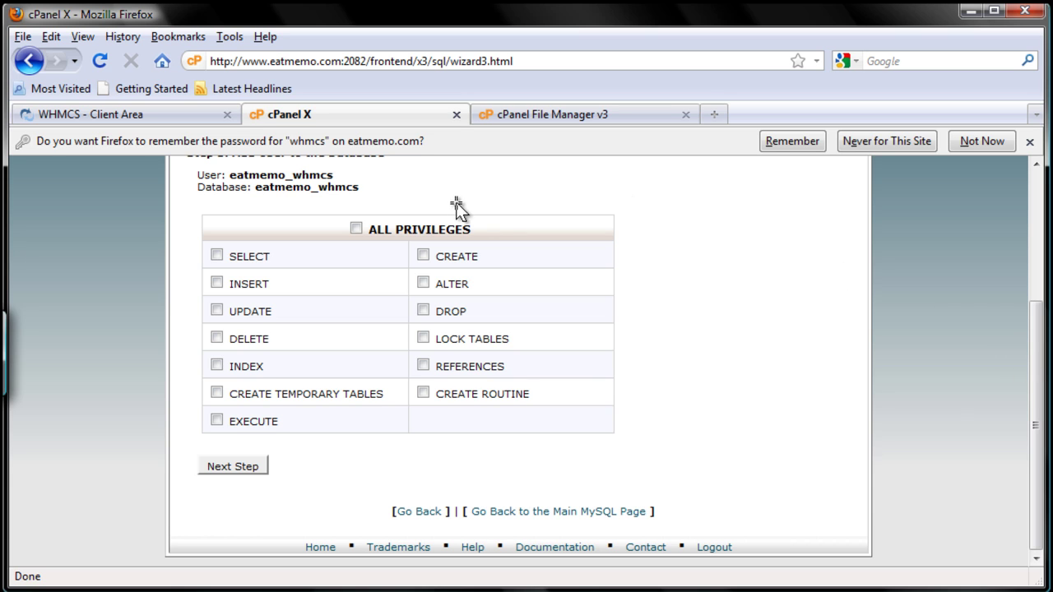
pyautogui.moveTo(348, 242); pyautogui.dragTo(617, 242)
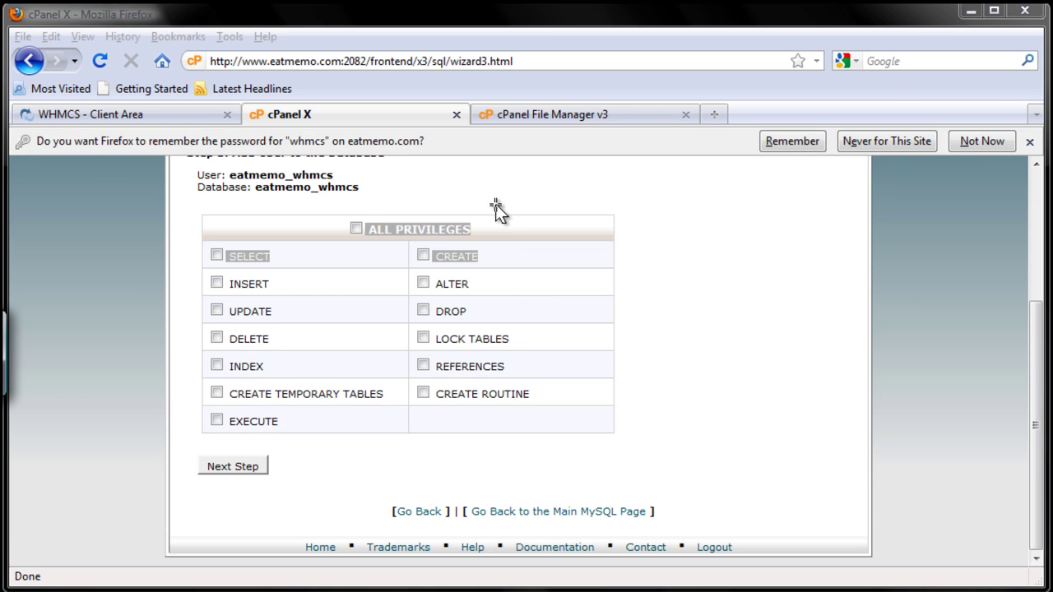
pyautogui.moveTo(496, 209)
pyautogui.mouseDown()
pyautogui.moveTo(365, 235)
pyautogui.moveTo(509, 213)
pyautogui.moveTo(449, 201)
pyautogui.mouseUp()
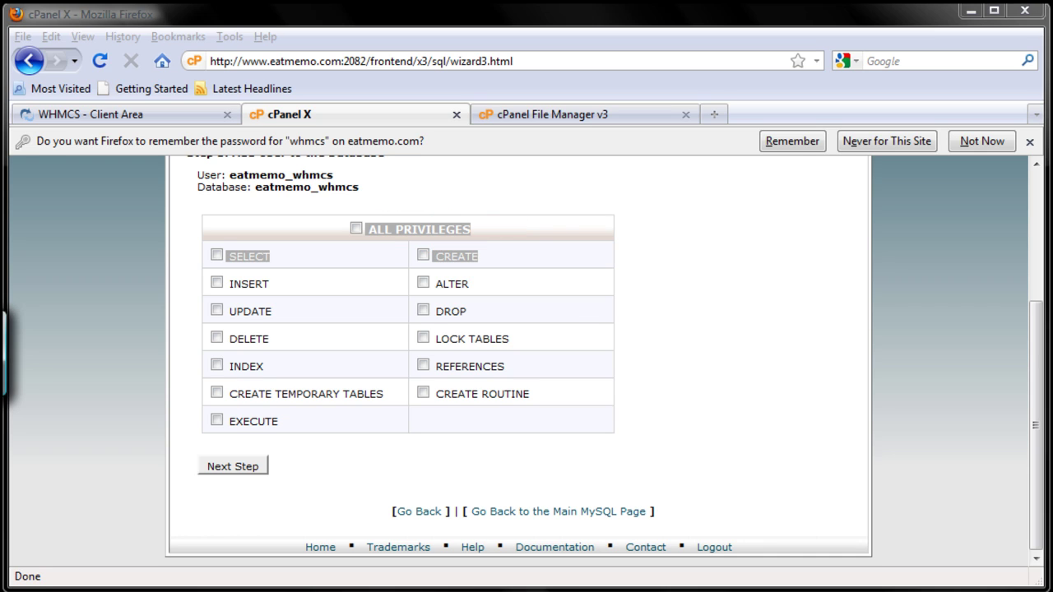
pyautogui.click(356, 229)
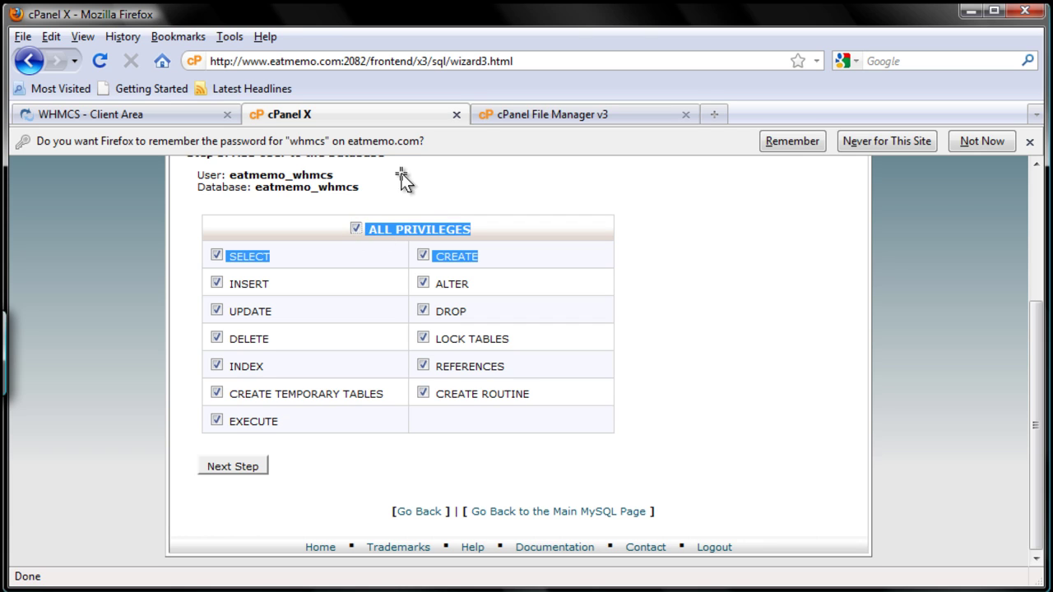
pyautogui.click(243, 469)
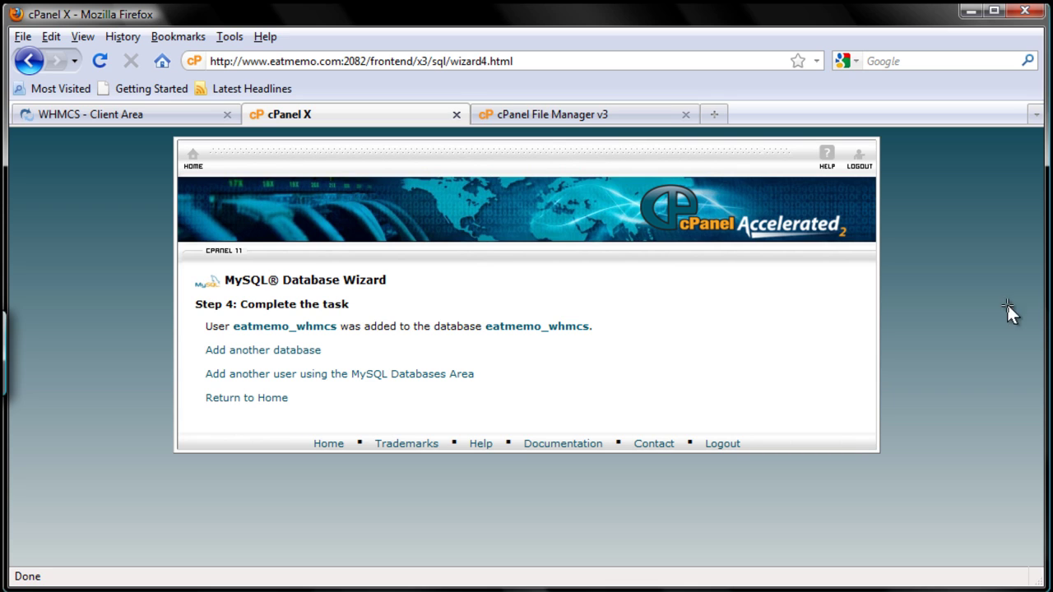
# Leave the wizard for the cPanel X home page and scroll toward Databases
pyautogui.click(268, 400)
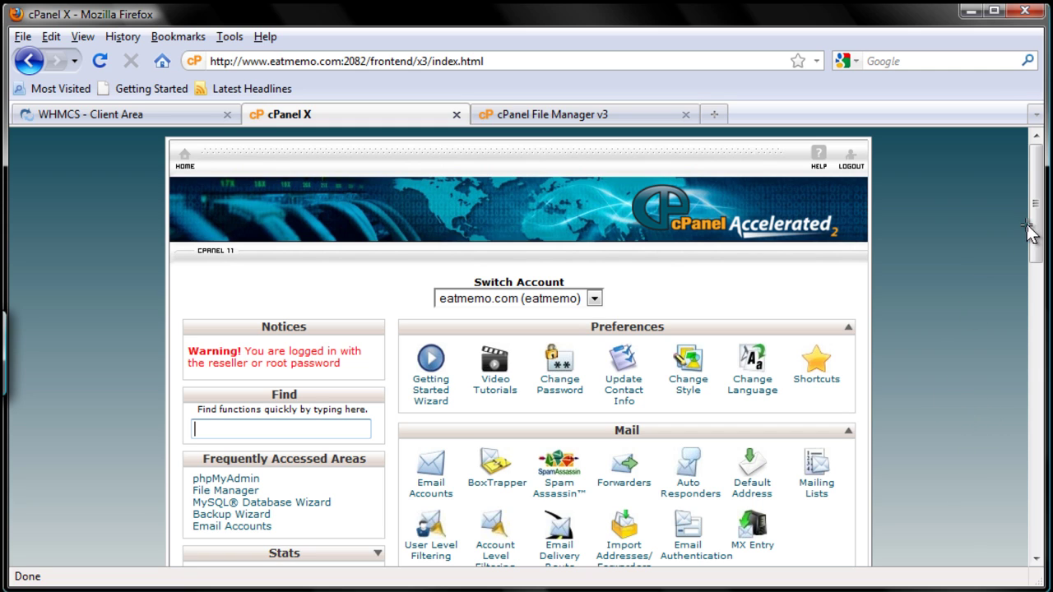
pyautogui.moveTo(1035, 224); pyautogui.dragTo(1036, 412)
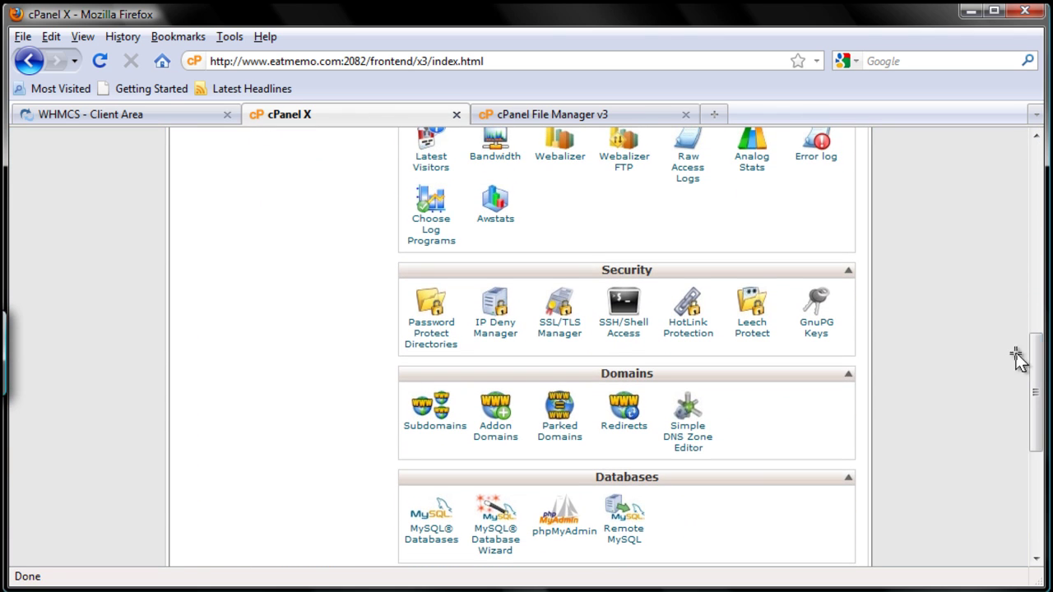
# Log in to eatmemo.com/webmail in a new tab with the admin mailbox's username and password
pyautogui.click(719, 118)
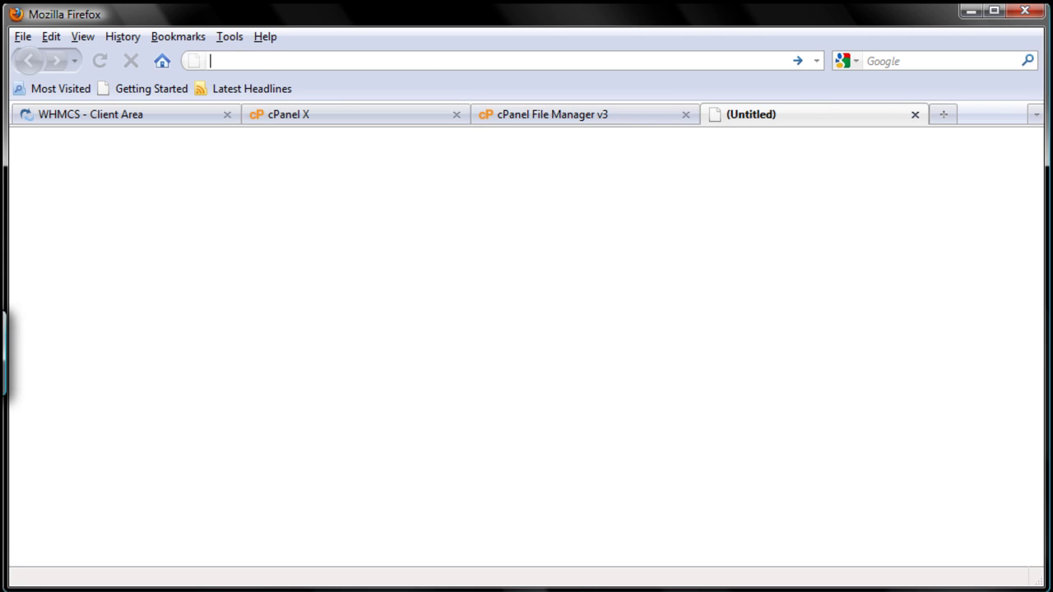
pyautogui.write('eatme')
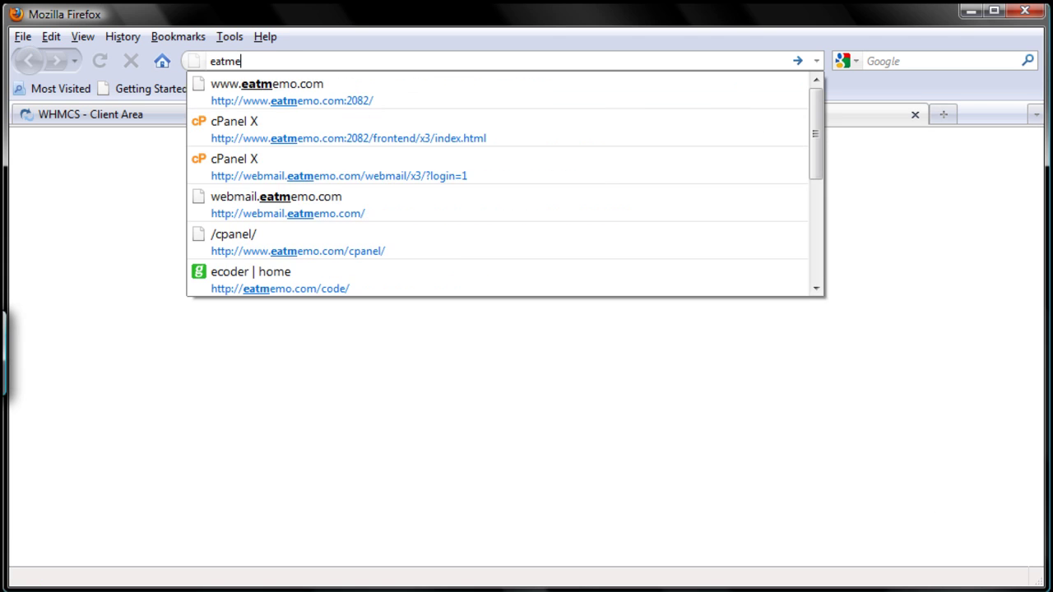
pyautogui.write('mo.com/')
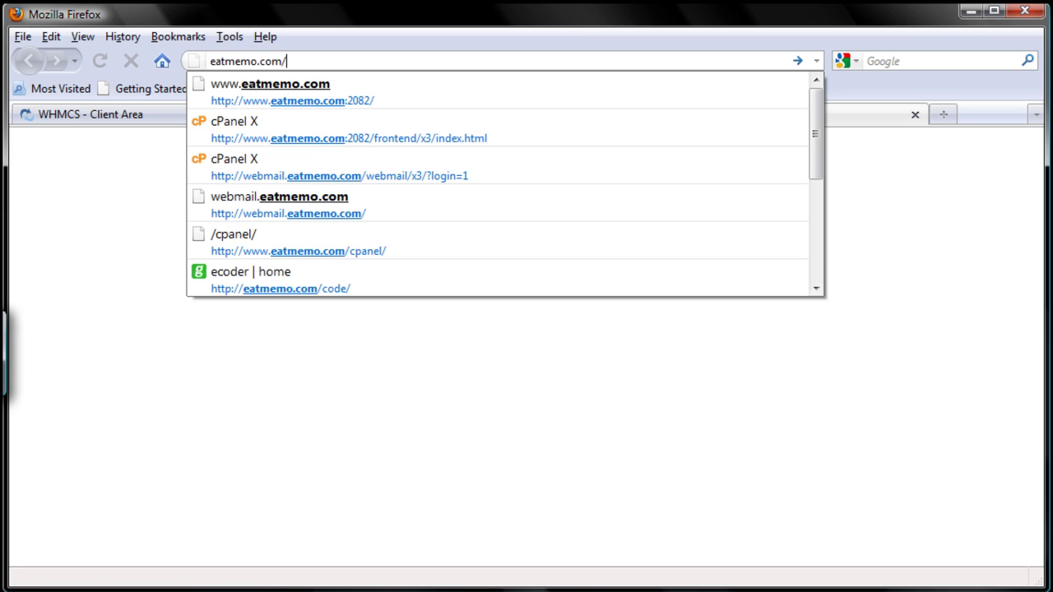
pyautogui.write('webmail')
pyautogui.press('Return')
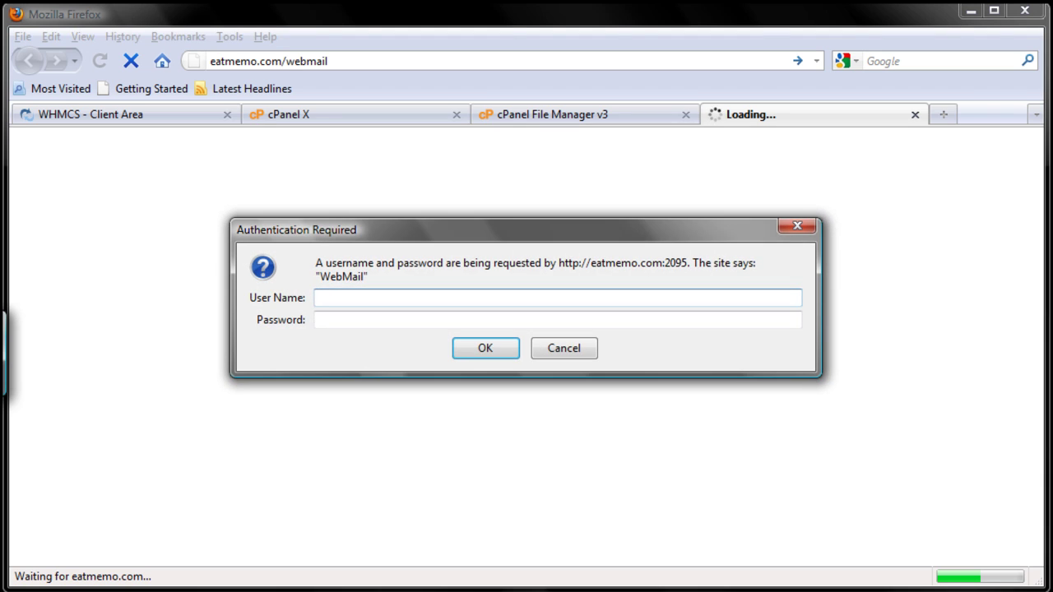
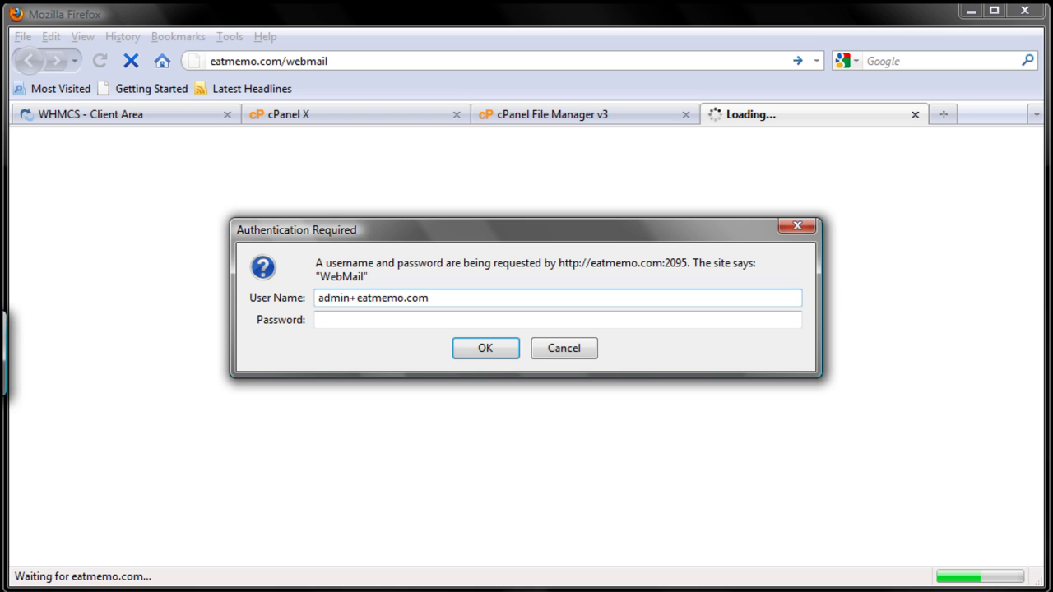
pyautogui.press('Tab')
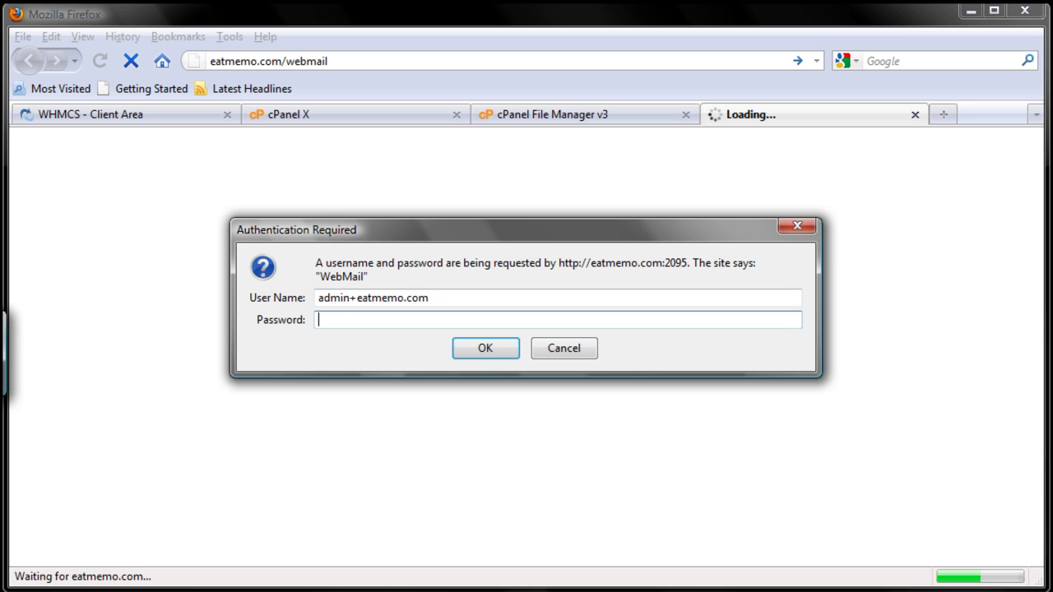
pyautogui.write('•••••••••••')
pyautogui.press('Return')
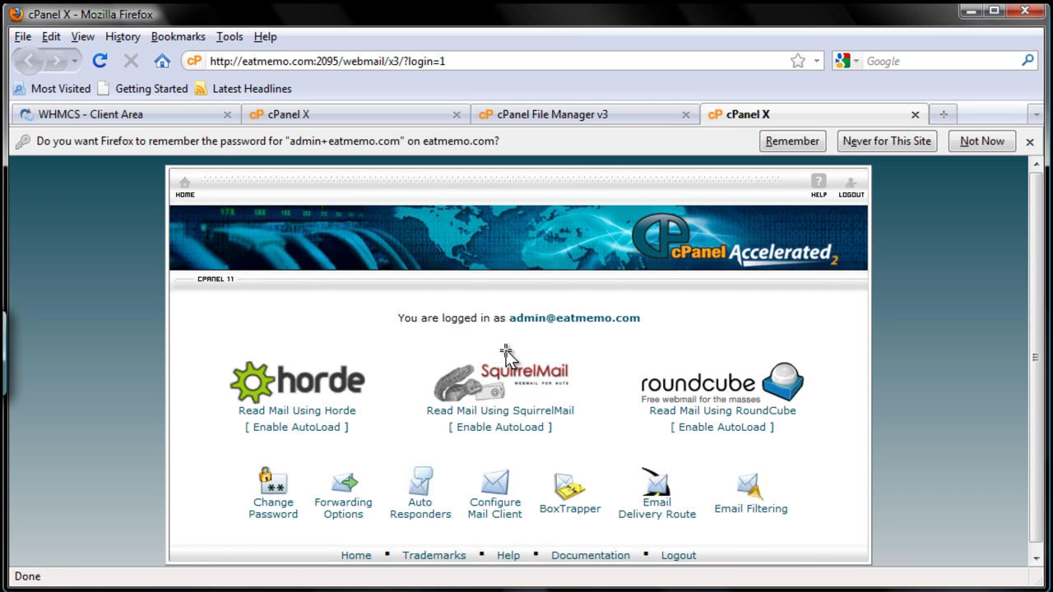
# In SquirrelMail, email yourself a 'MySql Pwd' message containing the pasted database password
pyautogui.click(506, 375)
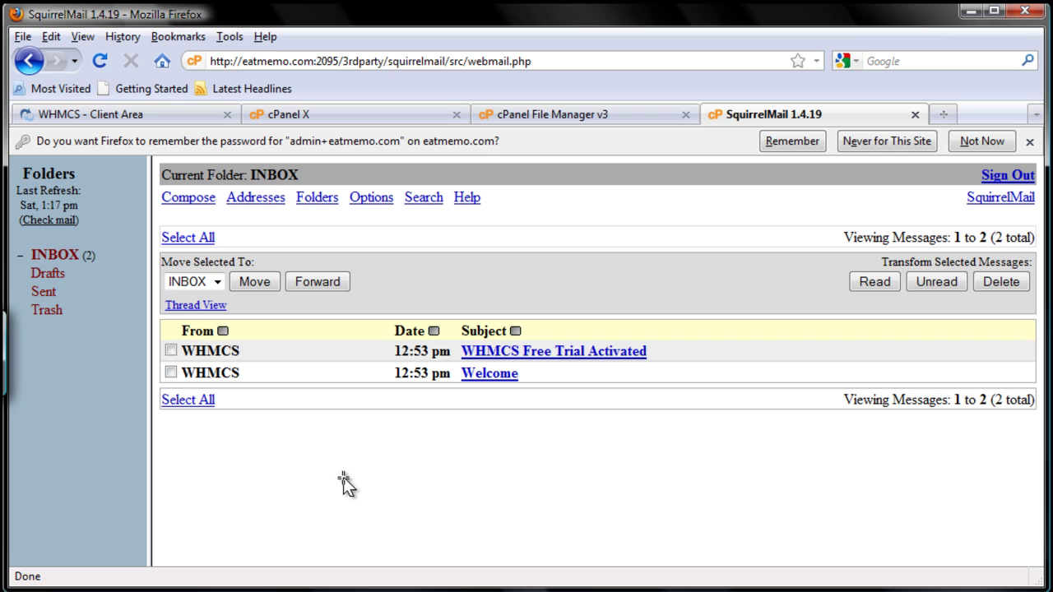
pyautogui.click(191, 199)
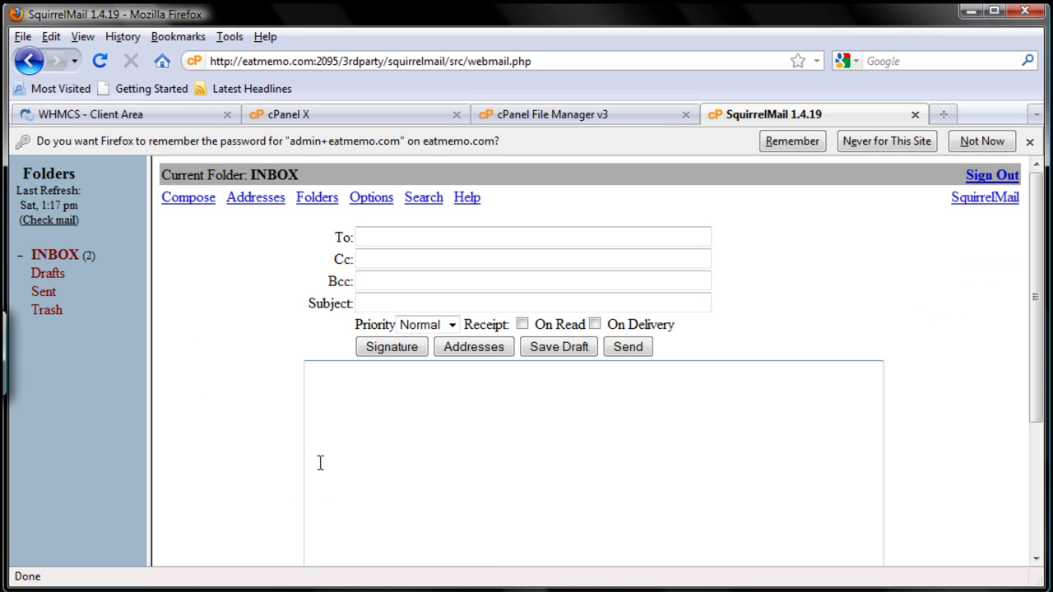
pyautogui.click(557, 235)
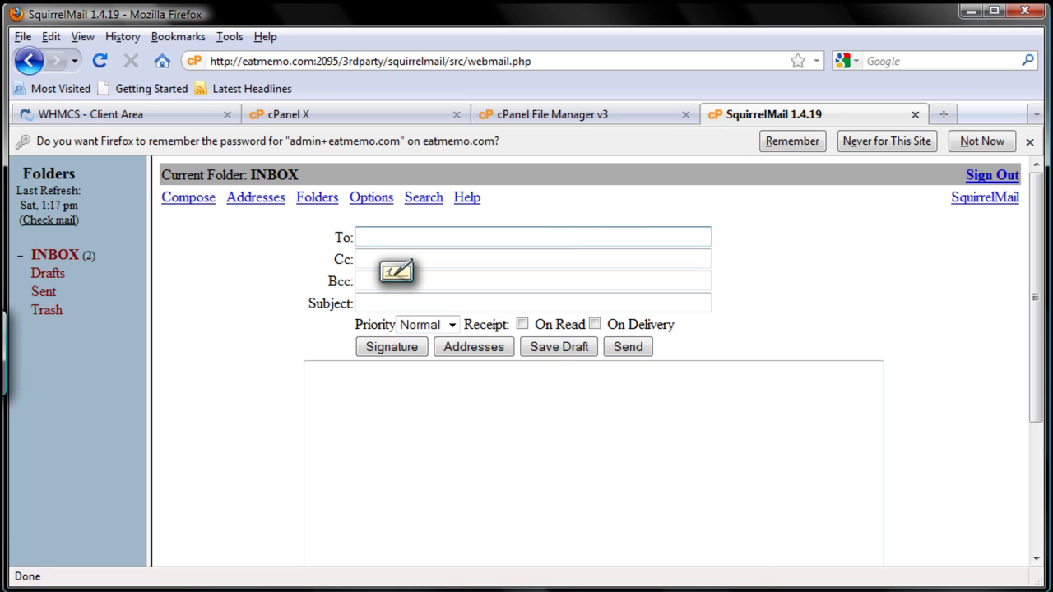
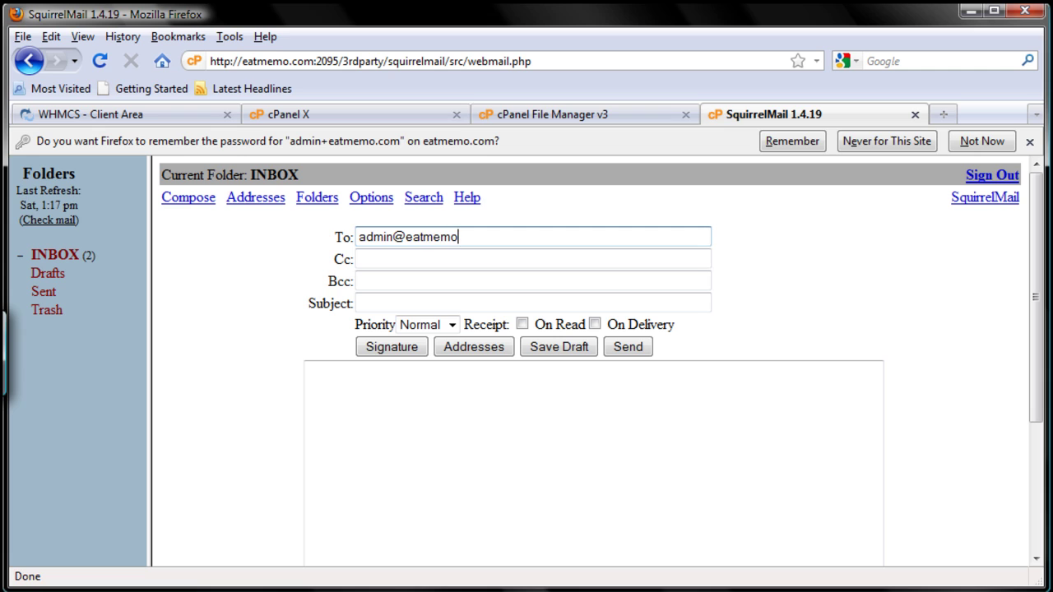
pyautogui.press('Tab')
pyautogui.press('Tab')
pyautogui.press('Tab')
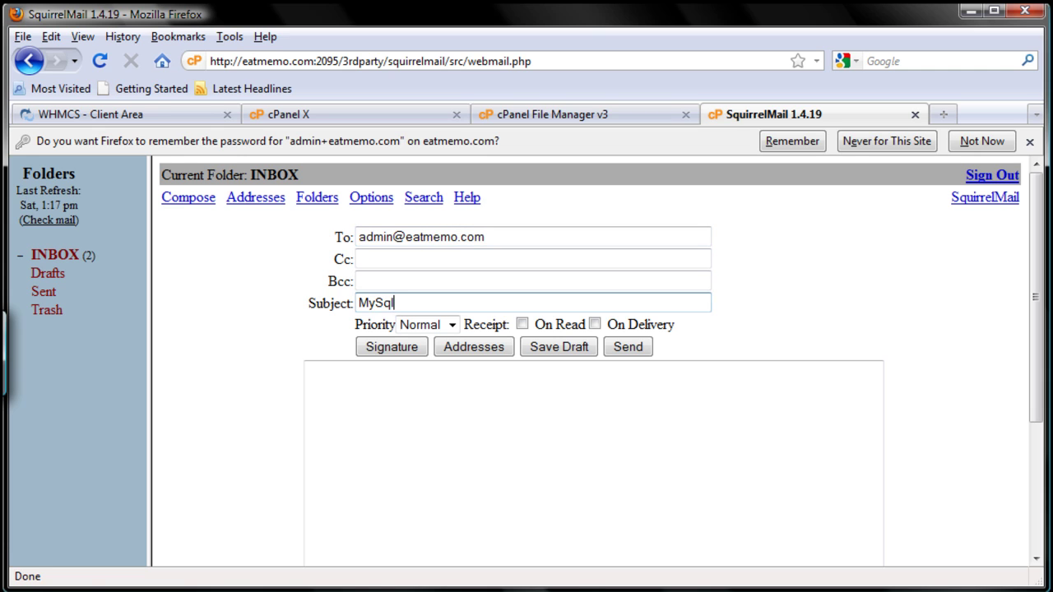
pyautogui.press('Tab')
pyautogui.press('Tab')
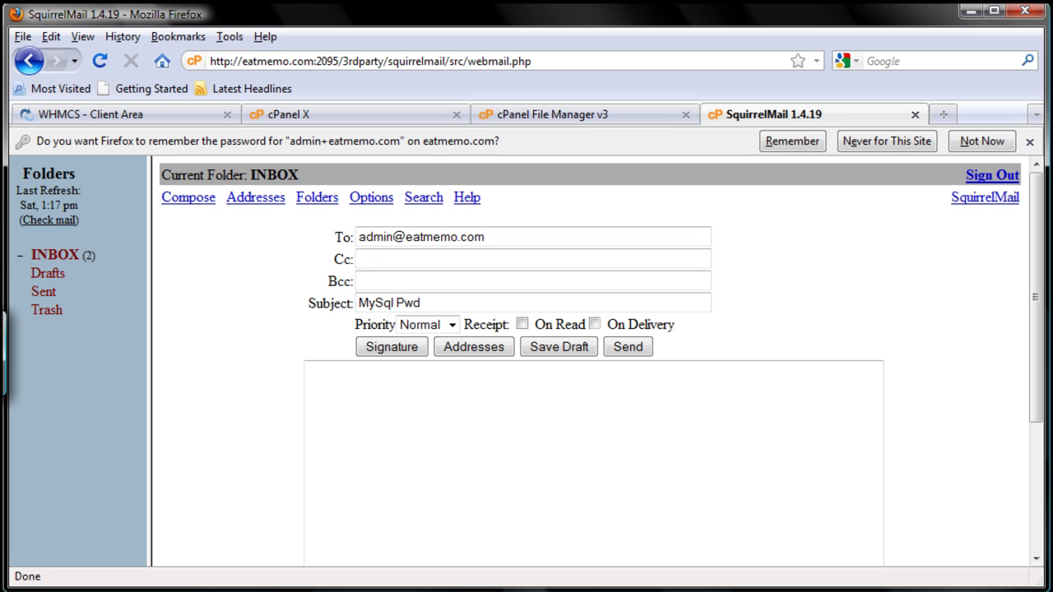
pyautogui.click(641, 422)
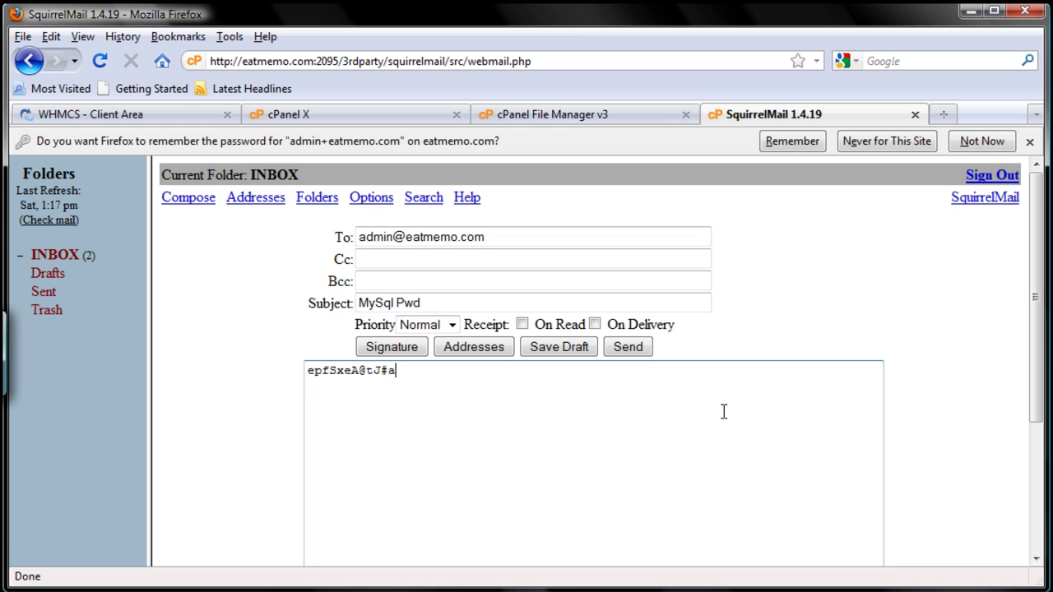
pyautogui.click(629, 348)
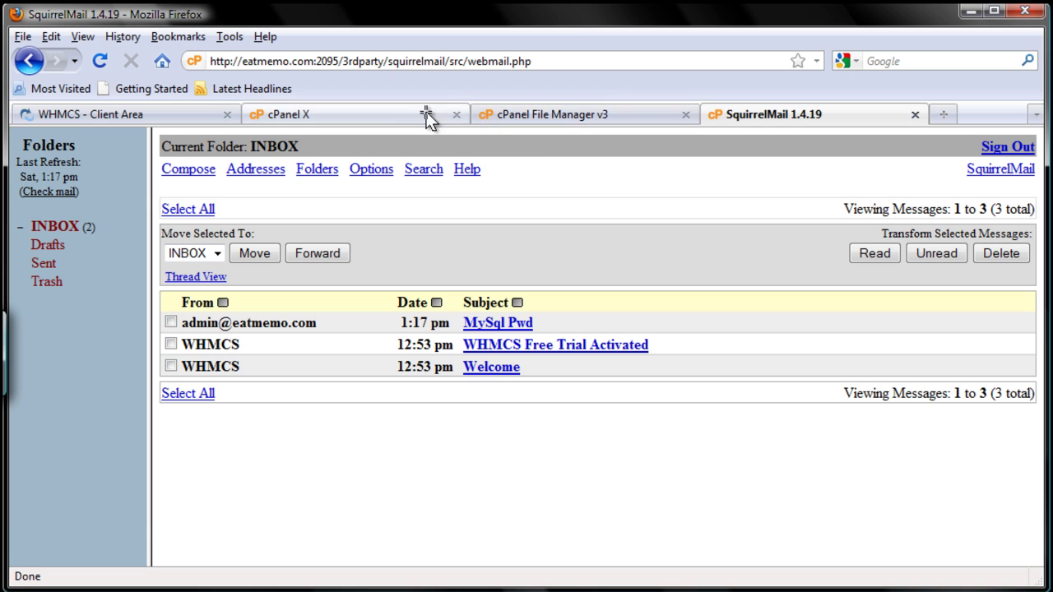
# Switch to File Manager and select the clients folder in /public_html
pyautogui.click(543, 120)
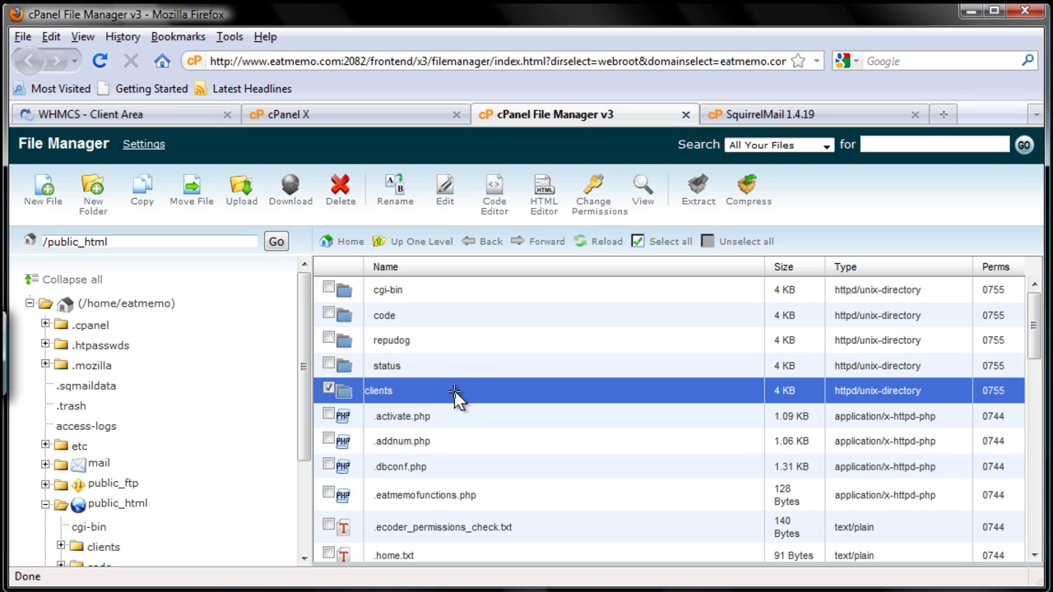
pyautogui.click(396, 391)
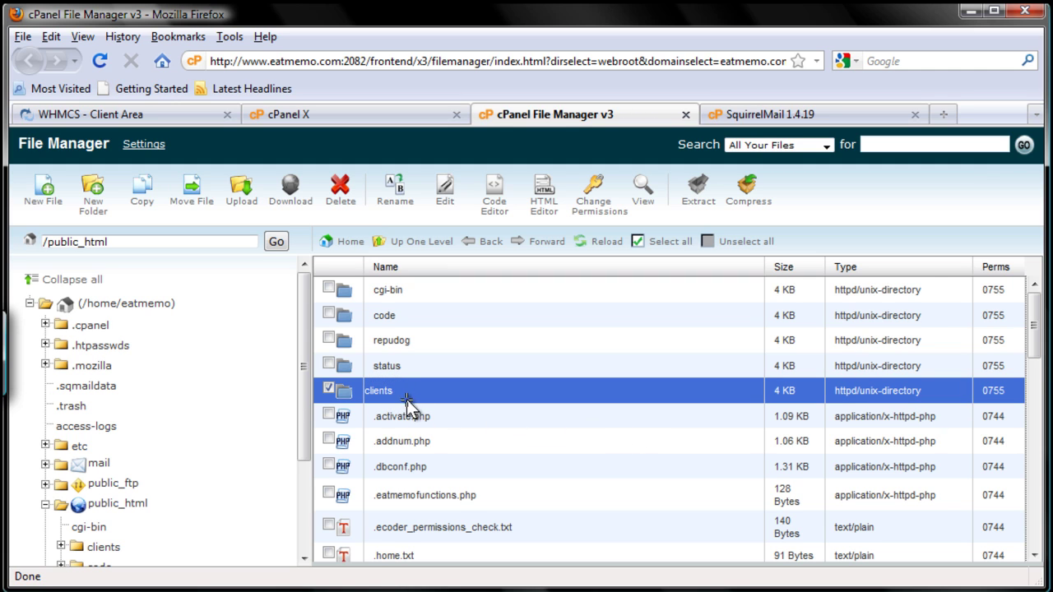
pyautogui.click(330, 388)
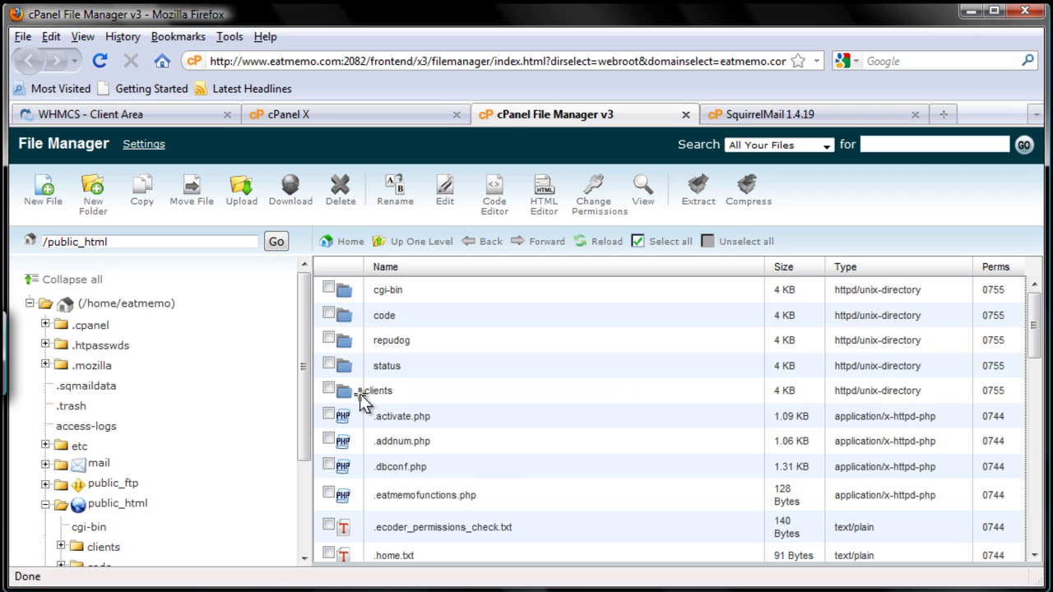
pyautogui.click(385, 393)
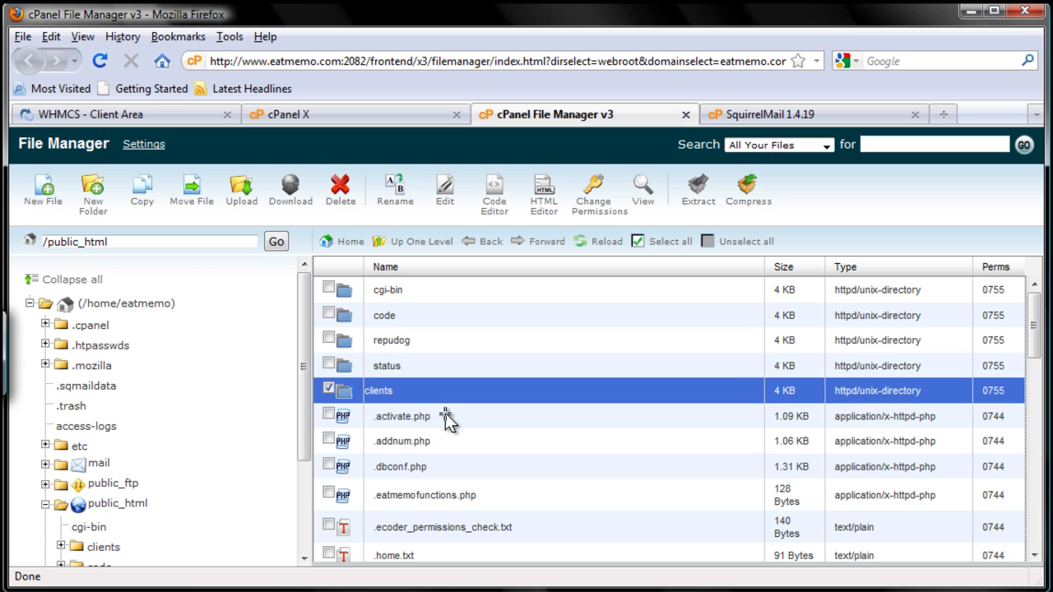
pyautogui.moveTo(345, 400); pyautogui.dragTo(394, 424)
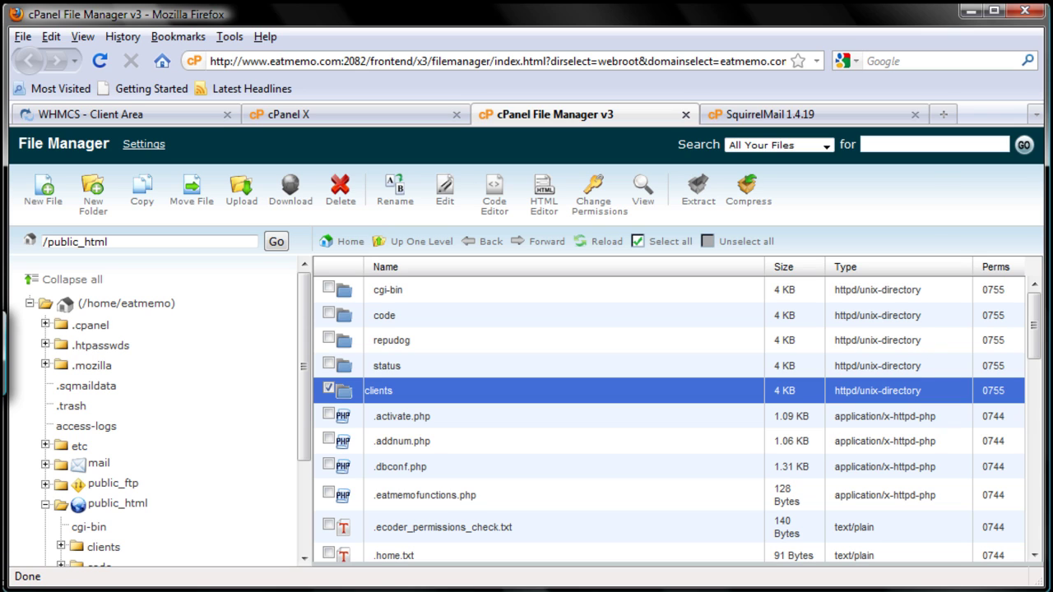
# Open the clients folder to show its admin and install folders, then start a blank Firefox tab
pyautogui.doubleClick(348, 390)
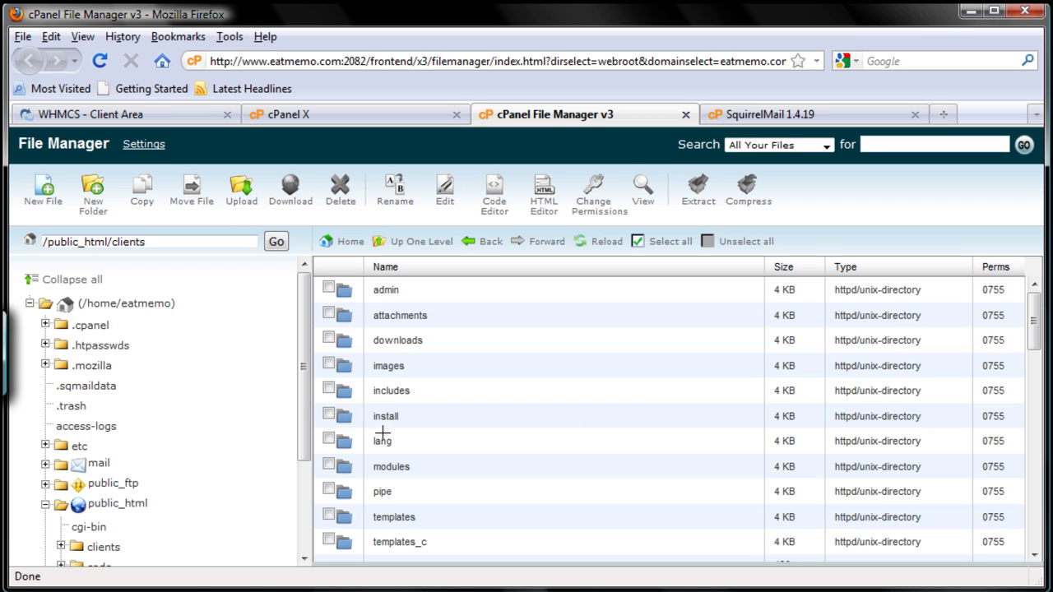
pyautogui.moveTo(362, 400)
pyautogui.mouseDown()
pyautogui.moveTo(383, 430)
pyautogui.moveTo(413, 428)
pyautogui.moveTo(367, 404)
pyautogui.mouseUp()
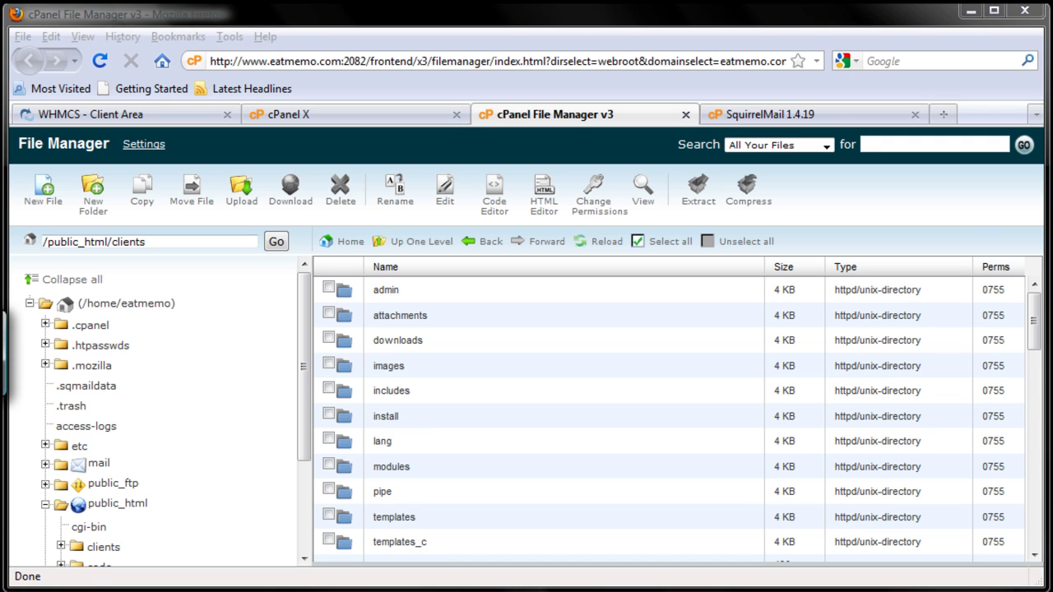
pyautogui.click(939, 115)
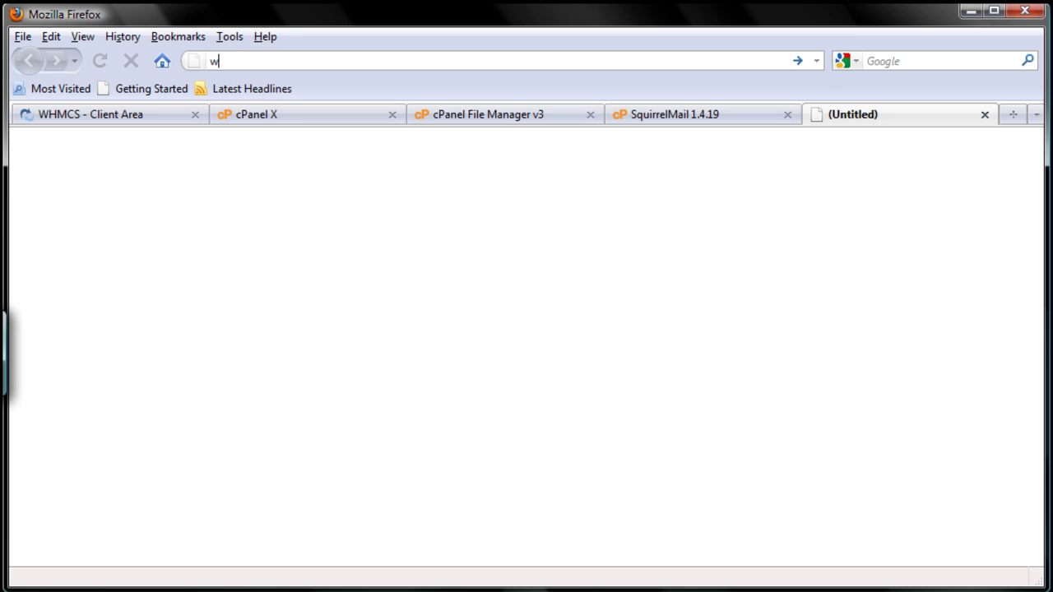
pyautogui.write('www.eatmemo.com/clients/install')
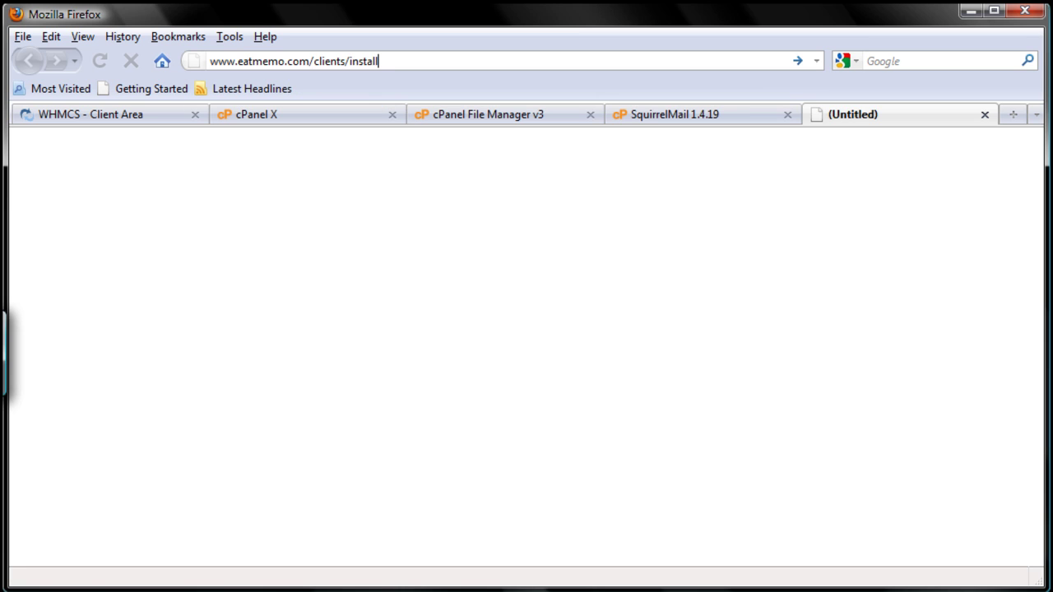
pyautogui.press('Return')
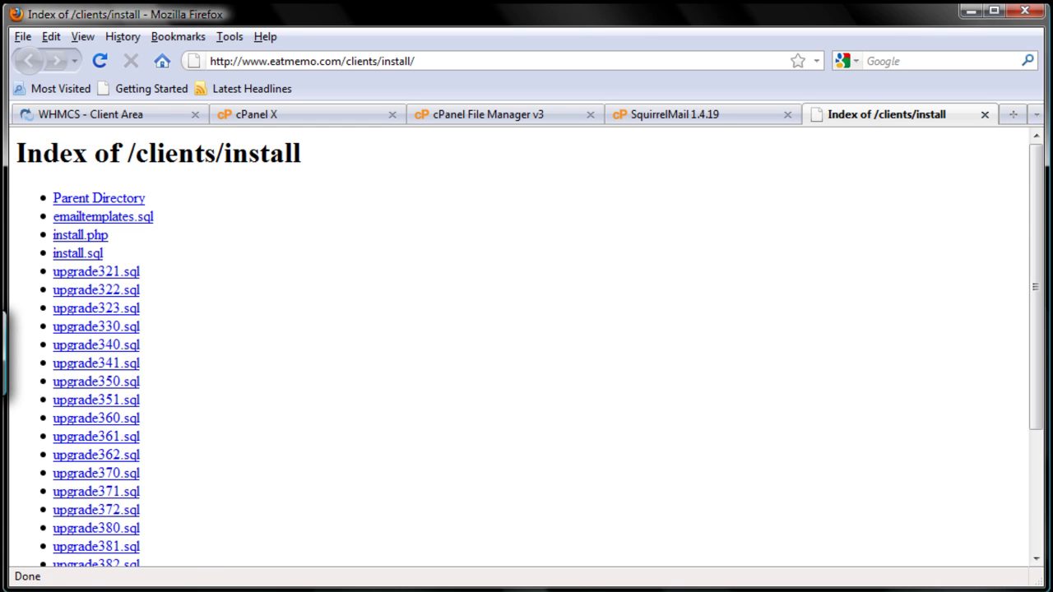
pyautogui.click(459, 66)
pyautogui.click(472, 61)
pyautogui.write('in')
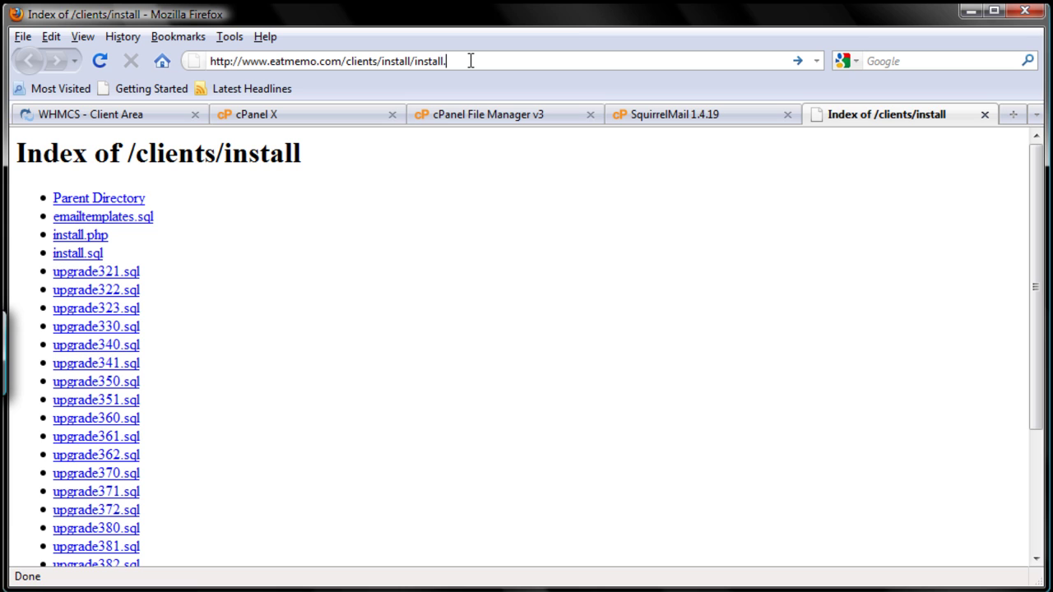
pyautogui.write('stall.php')
pyautogui.press('Return')
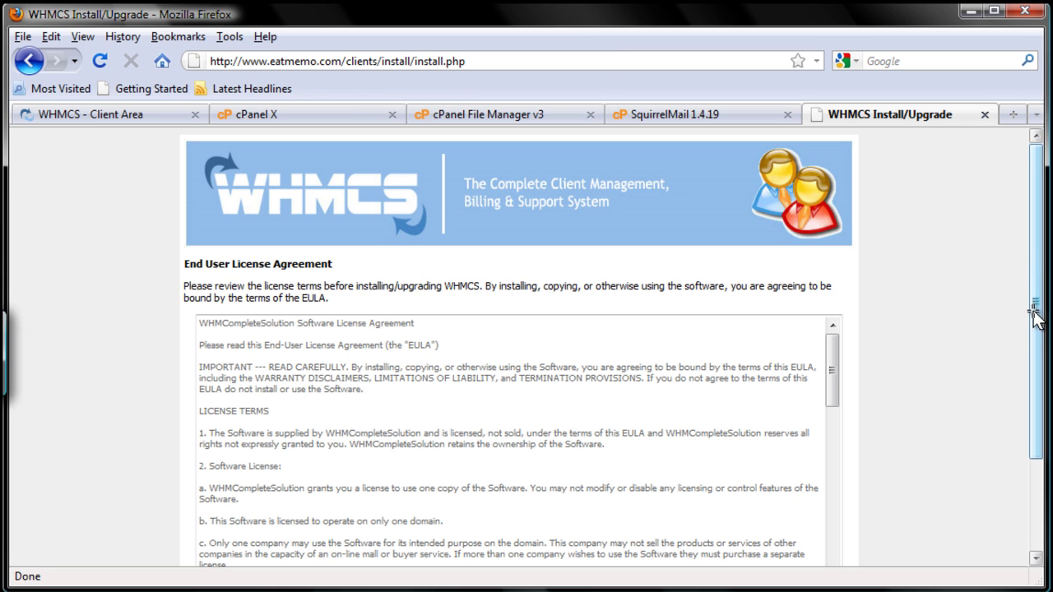
pyautogui.moveTo(1034, 310); pyautogui.dragTo(1038, 415)
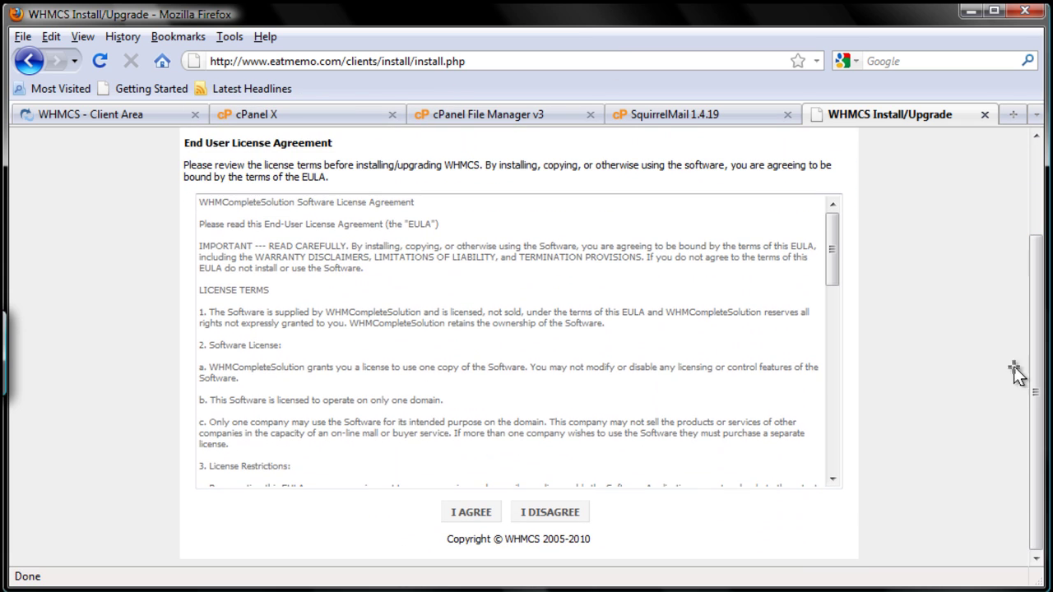
# Accept the WHMCS license and review step 2's checks, noting configuration.php needs CHMOD 777
pyautogui.click(473, 514)
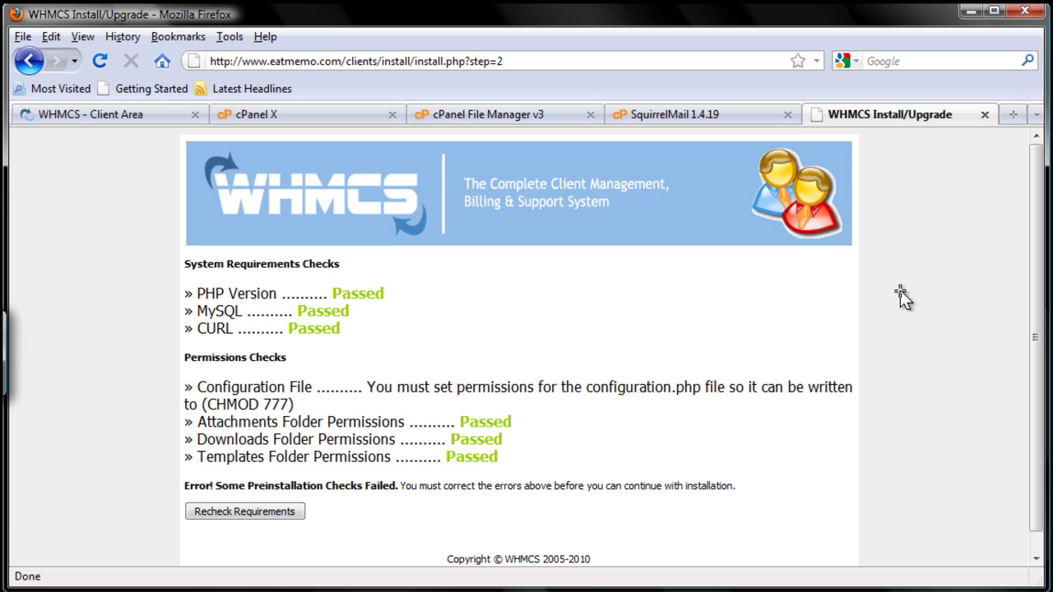
pyautogui.moveTo(1024, 332); pyautogui.dragTo(1030, 368)
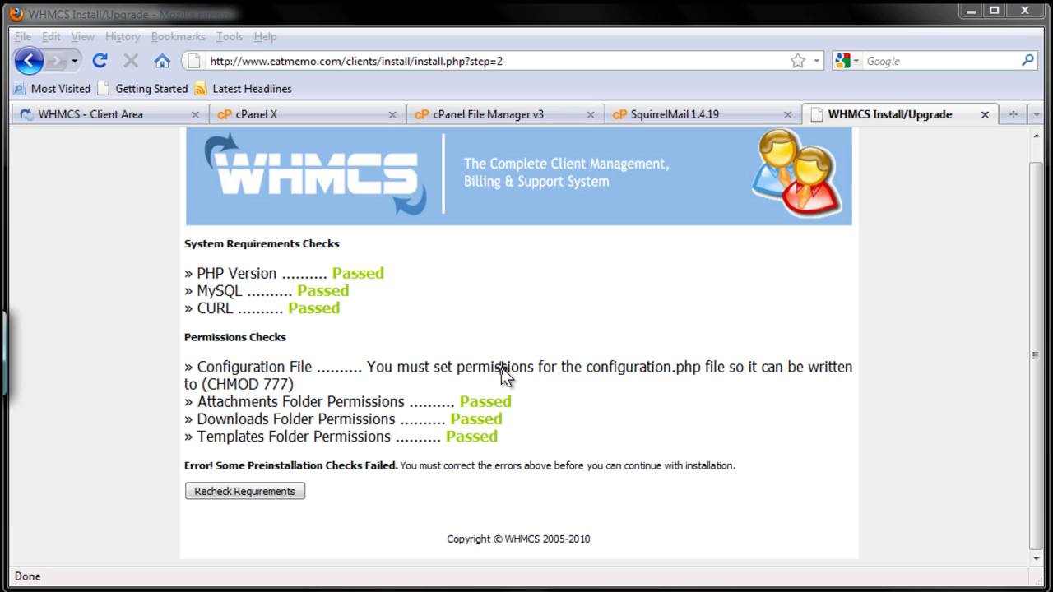
pyautogui.moveTo(160, 364); pyautogui.dragTo(278, 400)
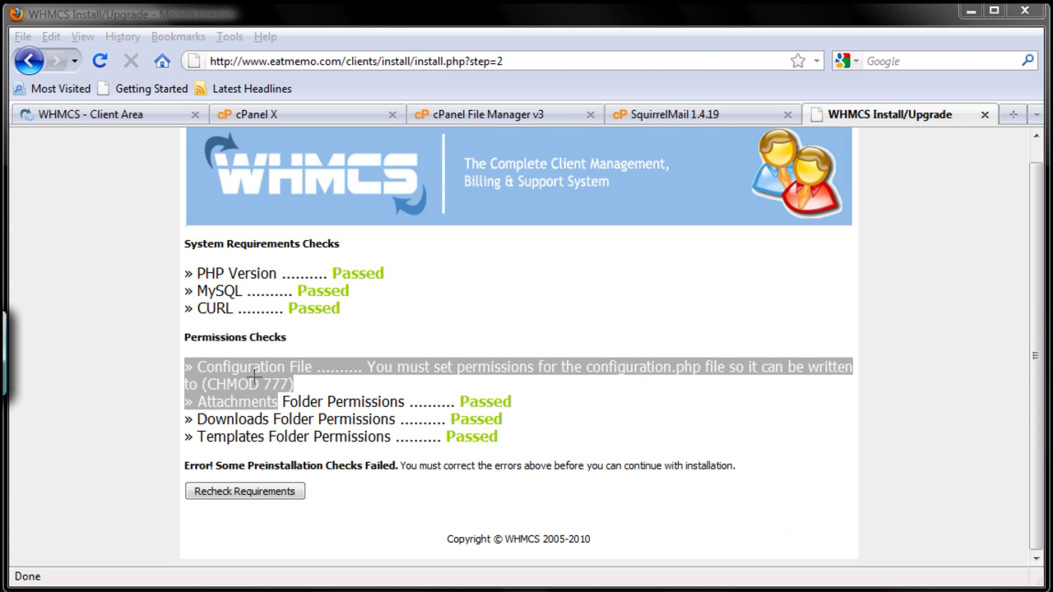
pyautogui.moveTo(154, 343)
pyautogui.mouseDown()
pyautogui.moveTo(355, 385)
pyautogui.moveTo(864, 383)
pyautogui.moveTo(851, 404)
pyautogui.mouseUp()
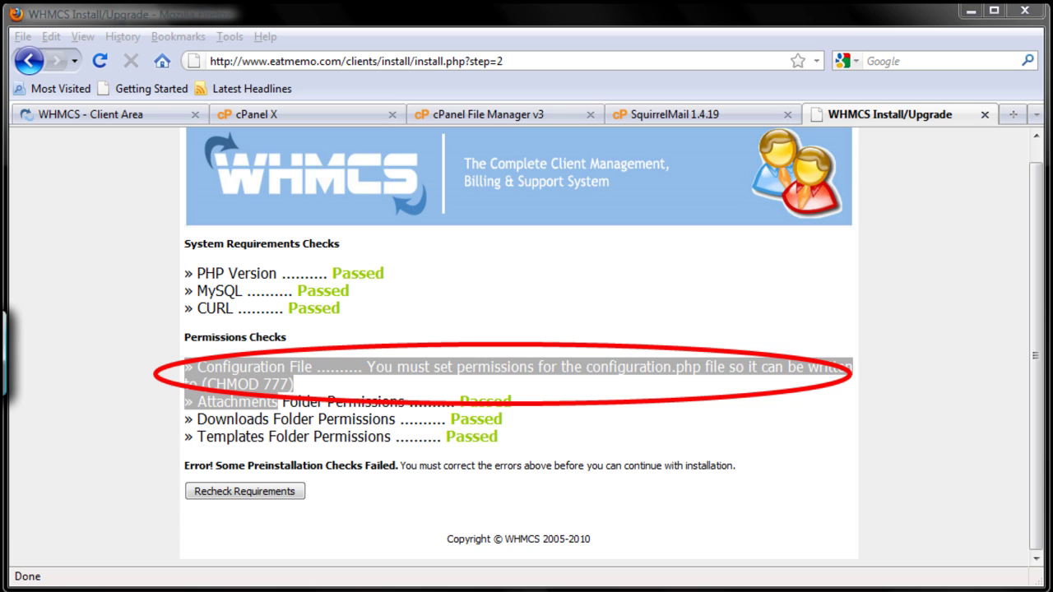
pyautogui.press('Escape')
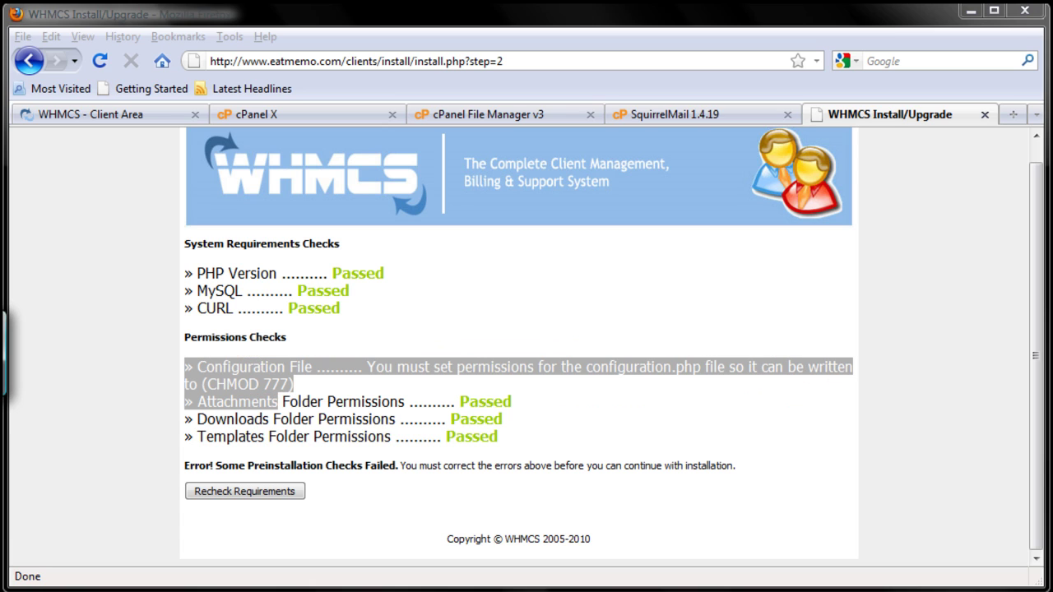
pyautogui.click(875, 419)
pyautogui.click(861, 484)
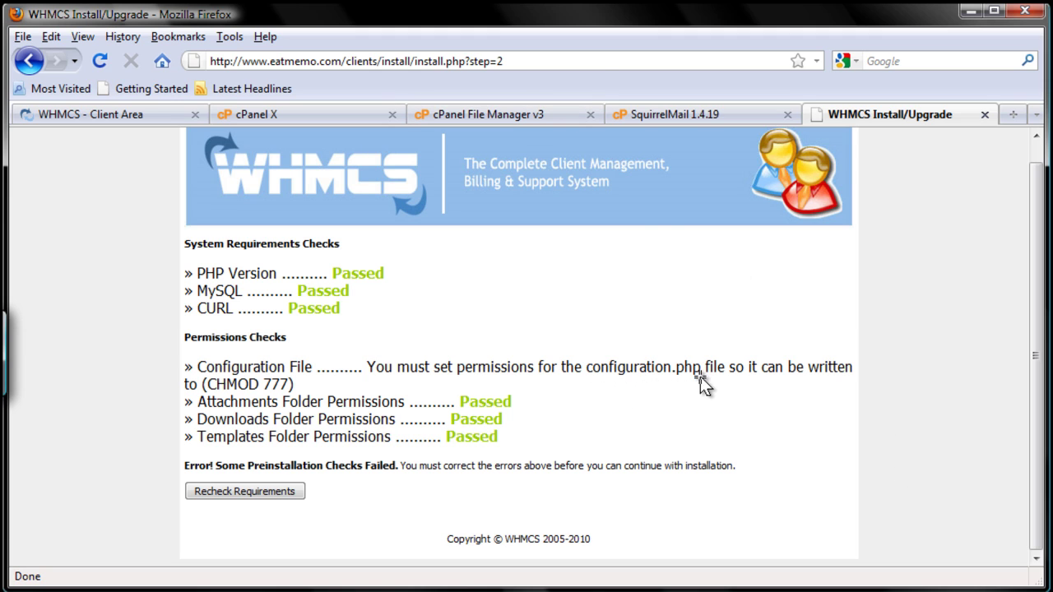
# In the /public_html/clients listing, select the 0-byte configuration.php.new file
pyautogui.click(507, 118)
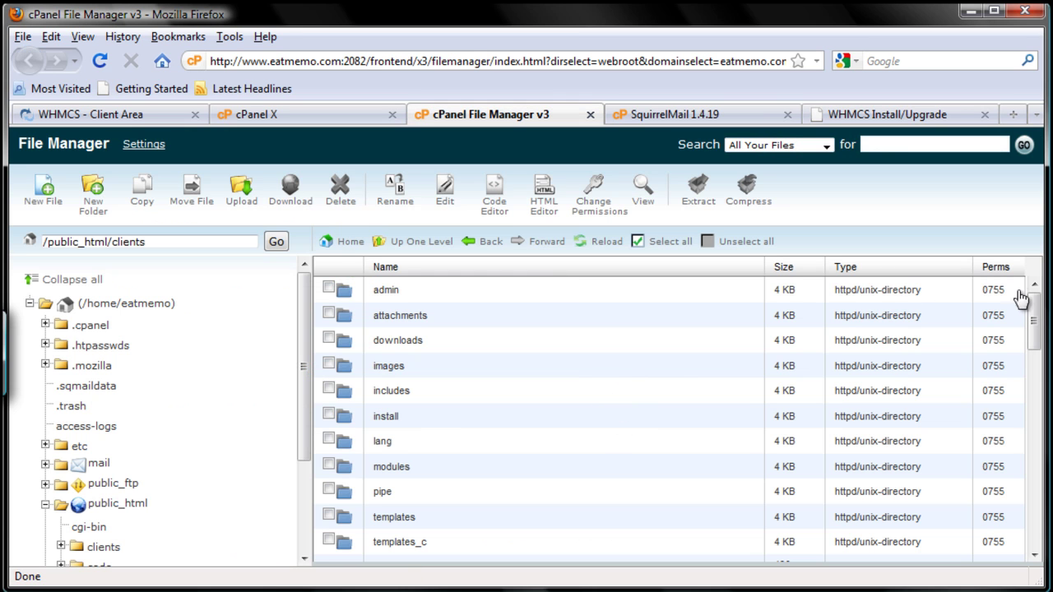
pyautogui.moveTo(1031, 316); pyautogui.dragTo(1030, 400)
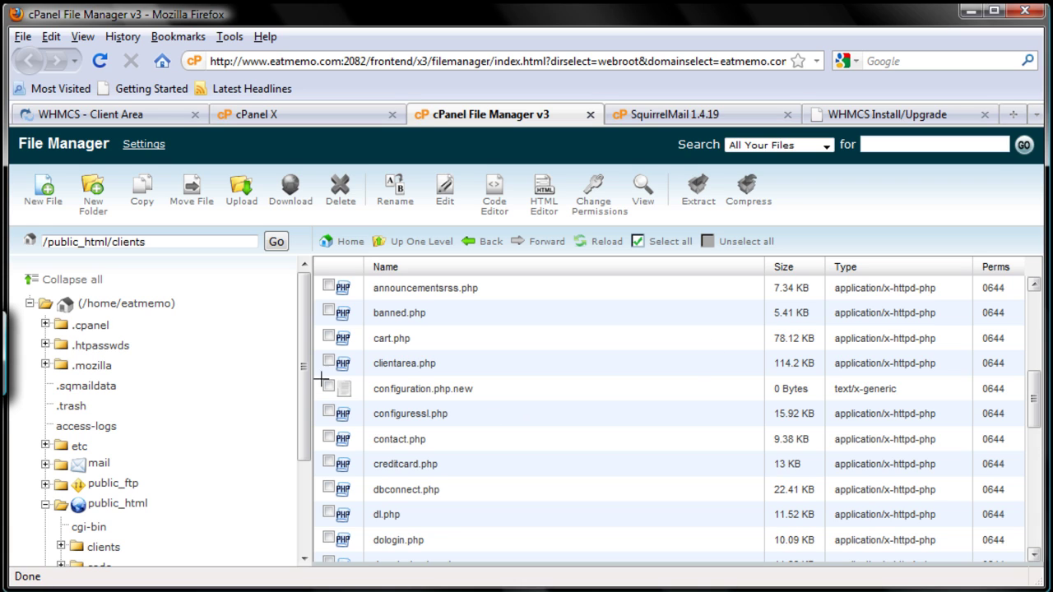
pyautogui.moveTo(326, 363)
pyautogui.mouseDown()
pyautogui.moveTo(322, 379)
pyautogui.moveTo(388, 400)
pyautogui.moveTo(491, 400)
pyautogui.mouseUp()
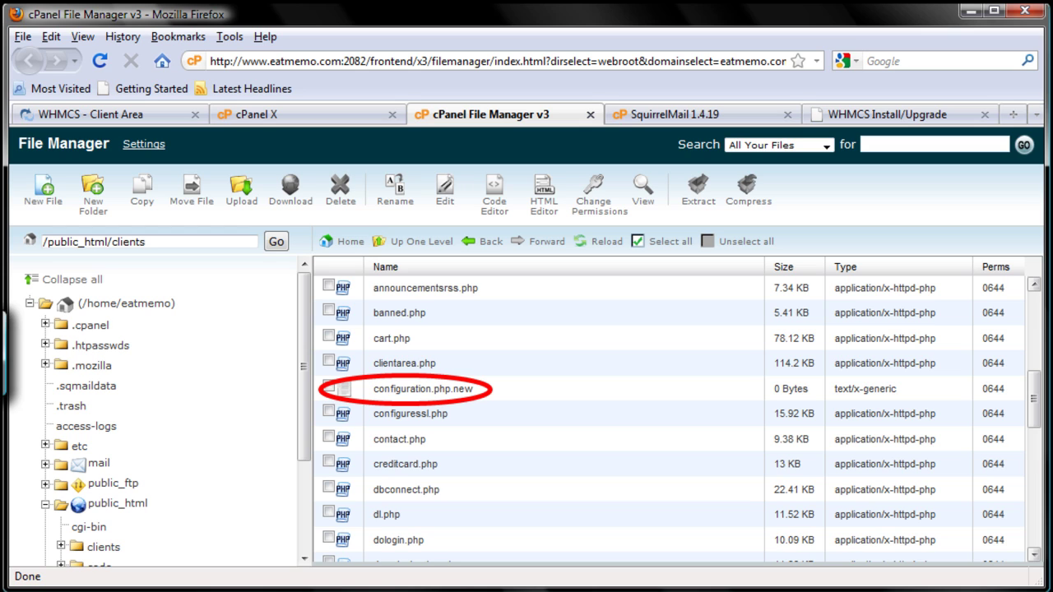
pyautogui.press('Escape')
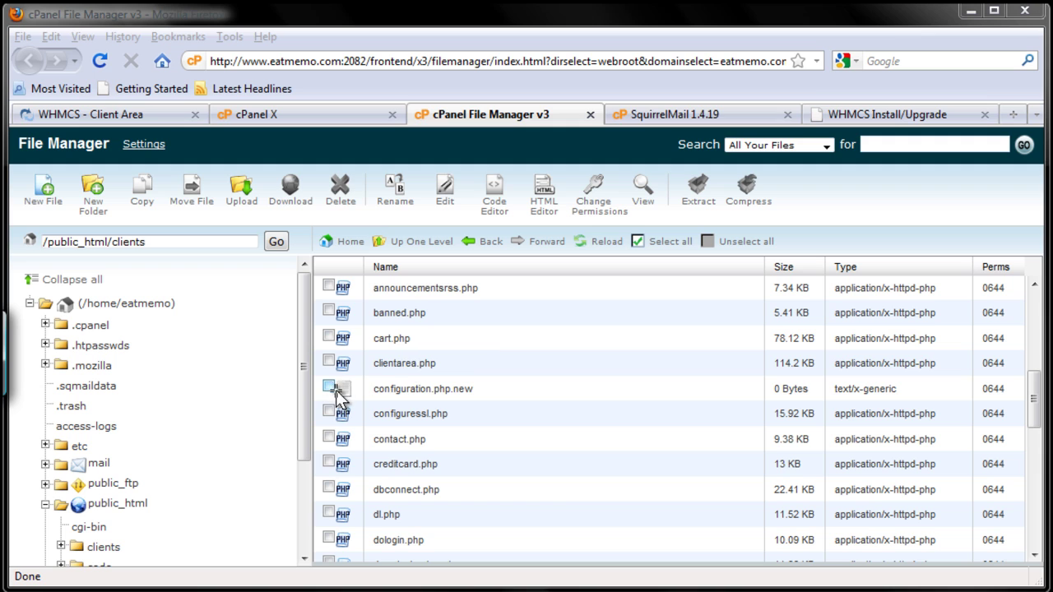
pyautogui.click(328, 386)
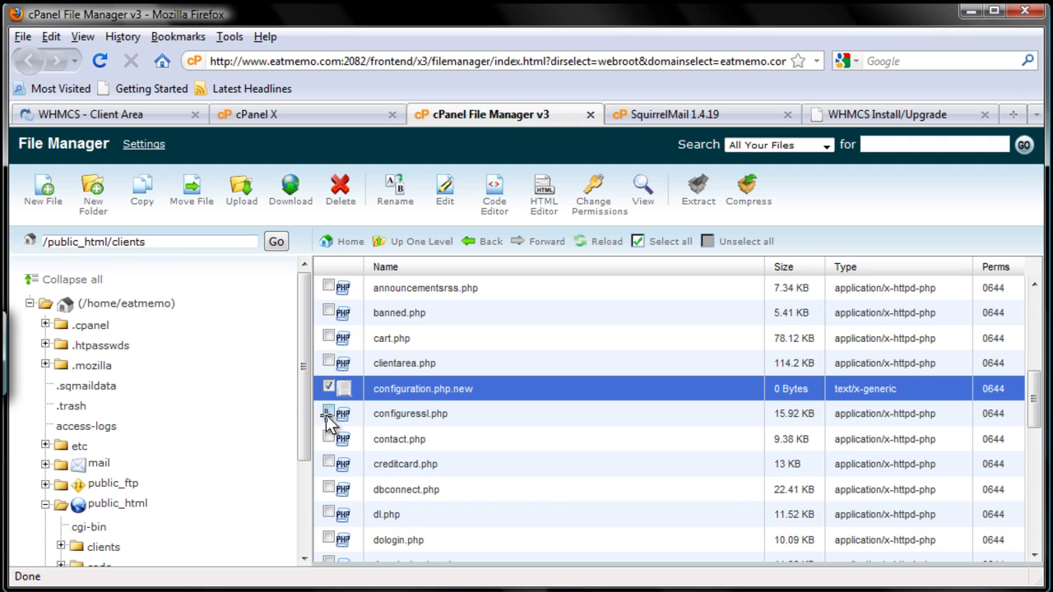
# Rename configuration.php.new to configuration.php by dropping the .new ending
pyautogui.click(397, 195)
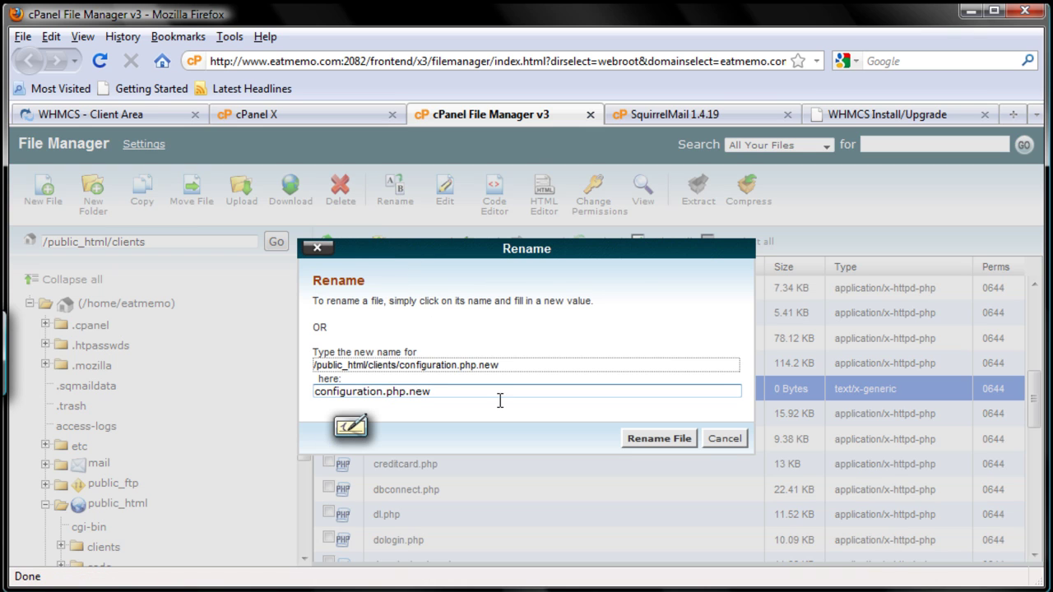
pyautogui.press('BackSpace')
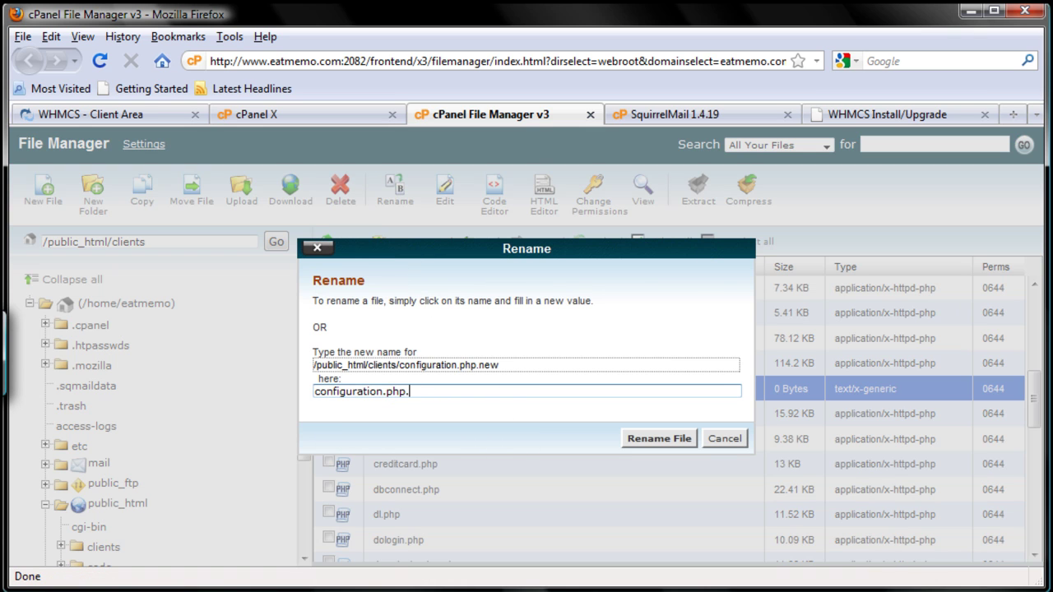
pyautogui.click(658, 439)
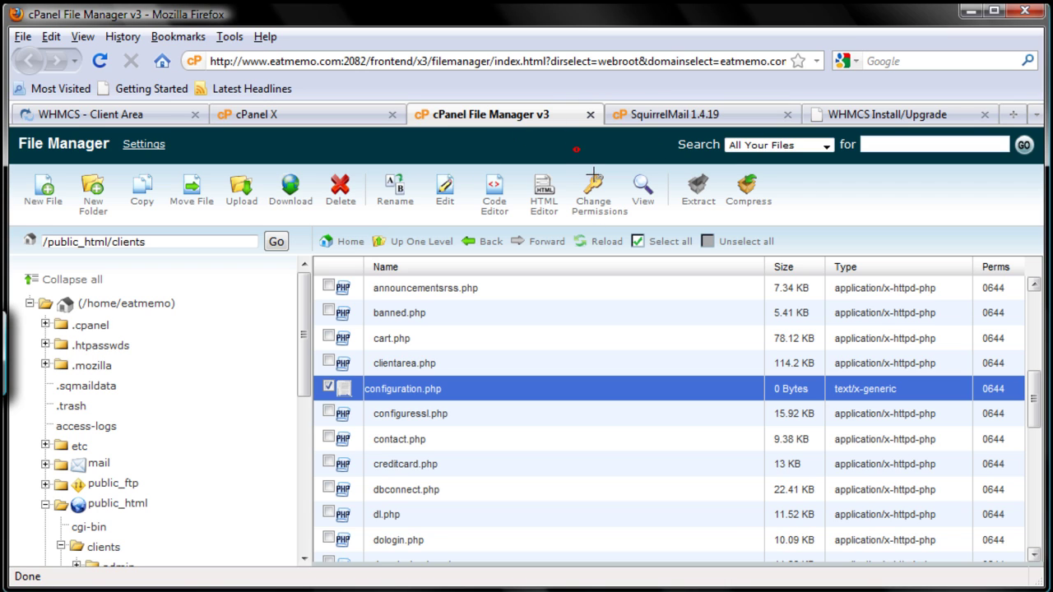
# Give configuration.php 0777 permissions: read, write and execute for user, group and world
pyautogui.moveTo(574, 153)
pyautogui.mouseDown()
pyautogui.moveTo(568, 181)
pyautogui.moveTo(633, 244)
pyautogui.mouseUp()
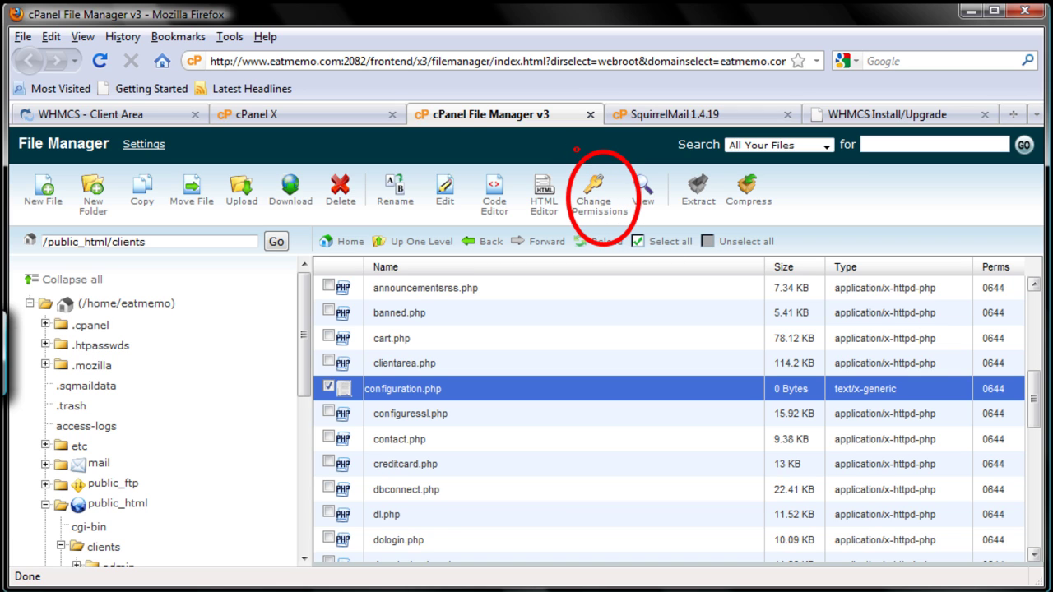
pyautogui.press('Escape')
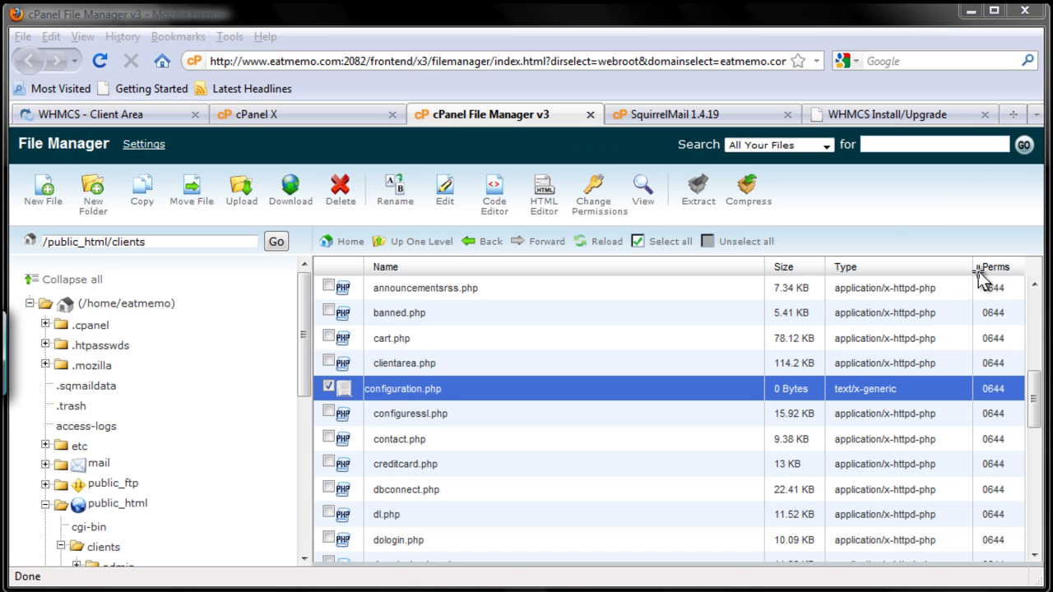
pyautogui.click(628, 212)
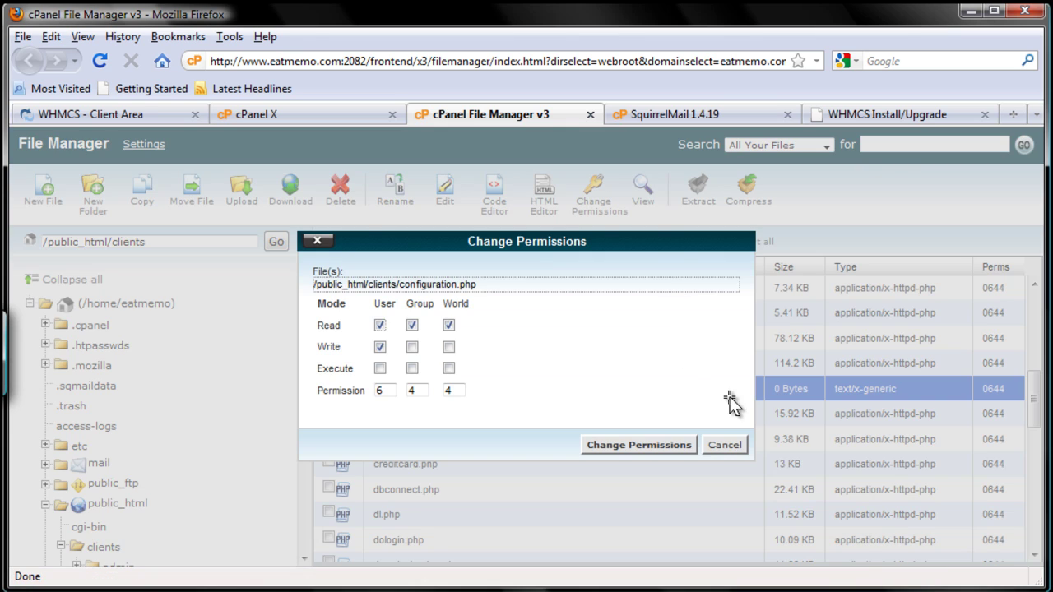
pyautogui.click(385, 391)
pyautogui.click(380, 368)
pyautogui.click(412, 368)
pyautogui.click(448, 368)
pyautogui.click(448, 346)
pyautogui.click(411, 347)
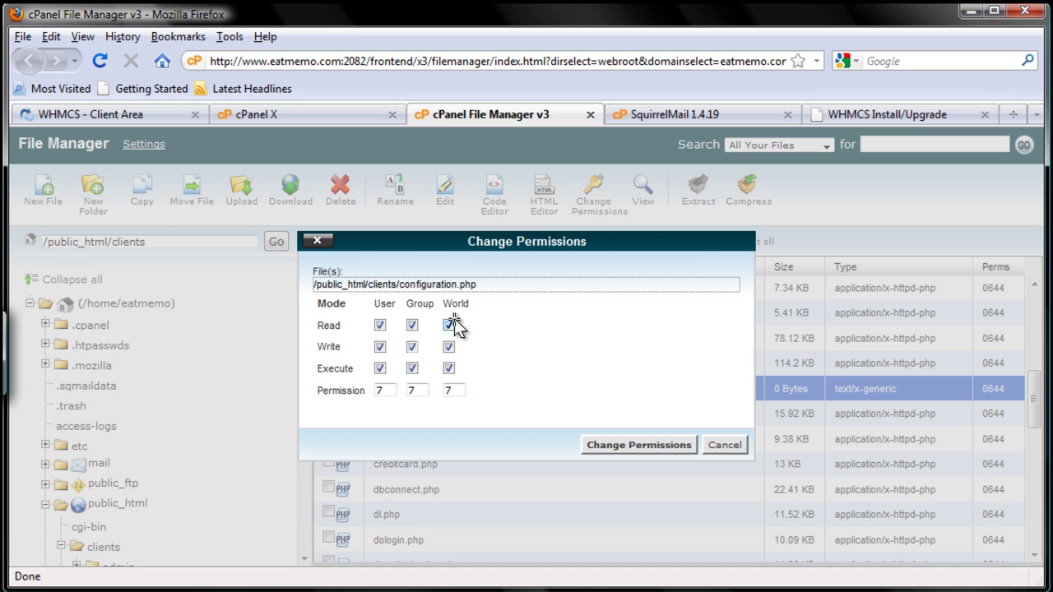
pyautogui.click(634, 444)
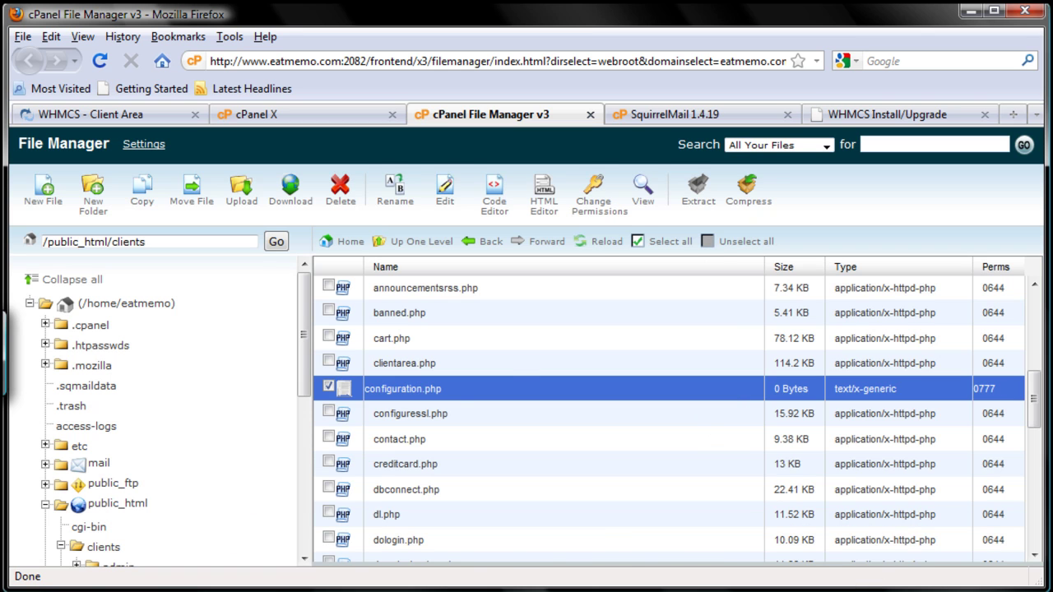